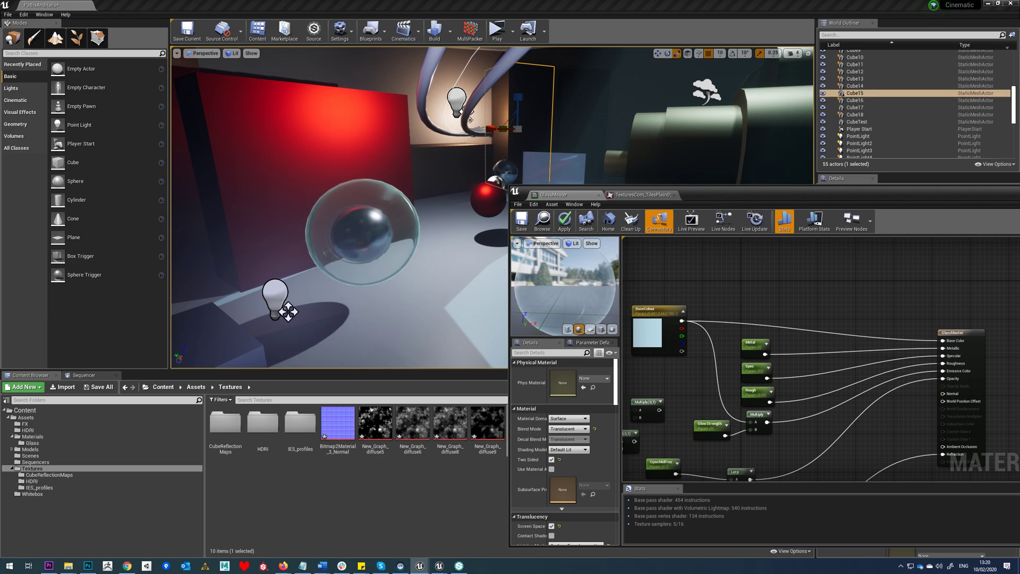
{"action": "left_click_drag", "start_coordinate": [716, 198], "coordinate": [781, 212]}
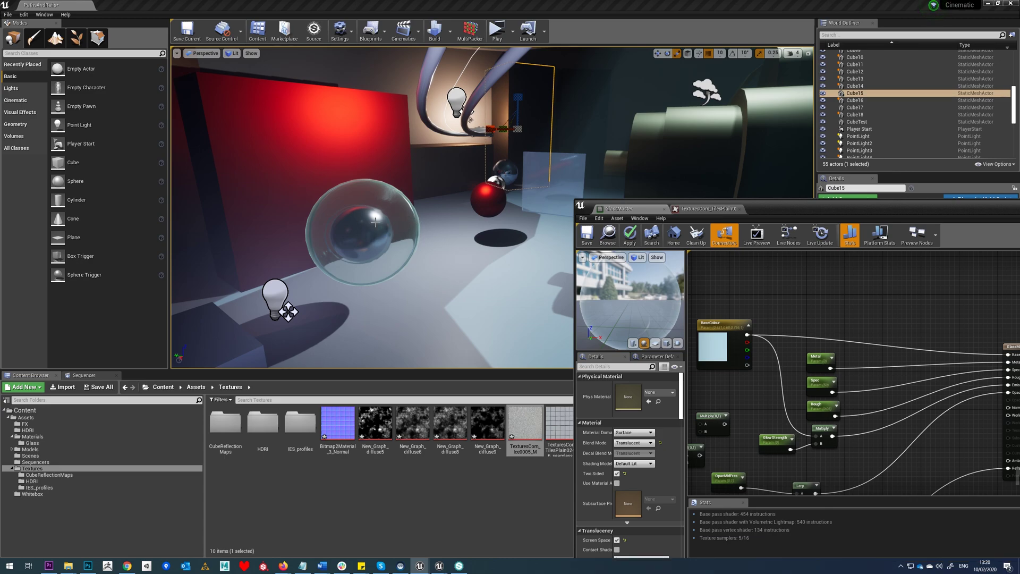
{"action": "right_click_drag", "start_coordinate": [869, 303], "coordinate": [833, 281]}
{"action": "scroll", "coordinate": [834, 283], "scroll_direction": "down", "scroll_amount": 1}
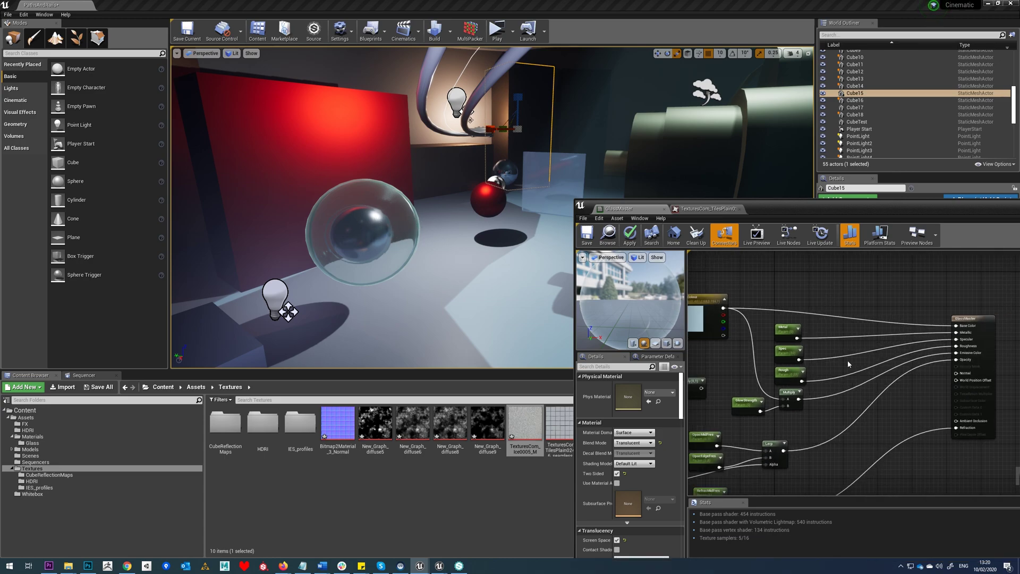
{"action": "right_click_drag", "start_coordinate": [849, 372], "coordinate": [877, 237]}
{"action": "left_click_drag", "start_coordinate": [877, 213], "coordinate": [865, 199]}
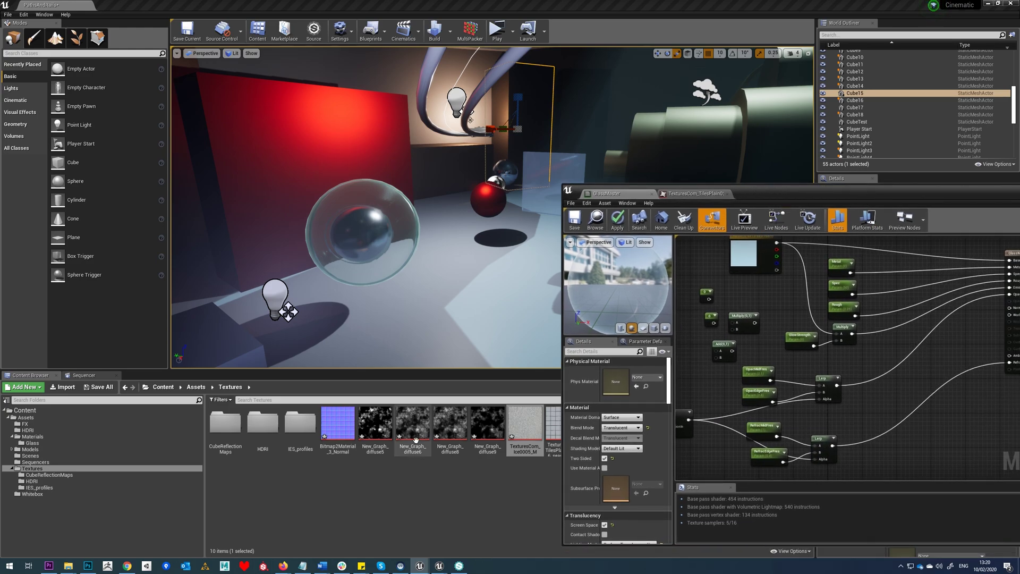
{"action": "left_click", "coordinate": [33, 443]}
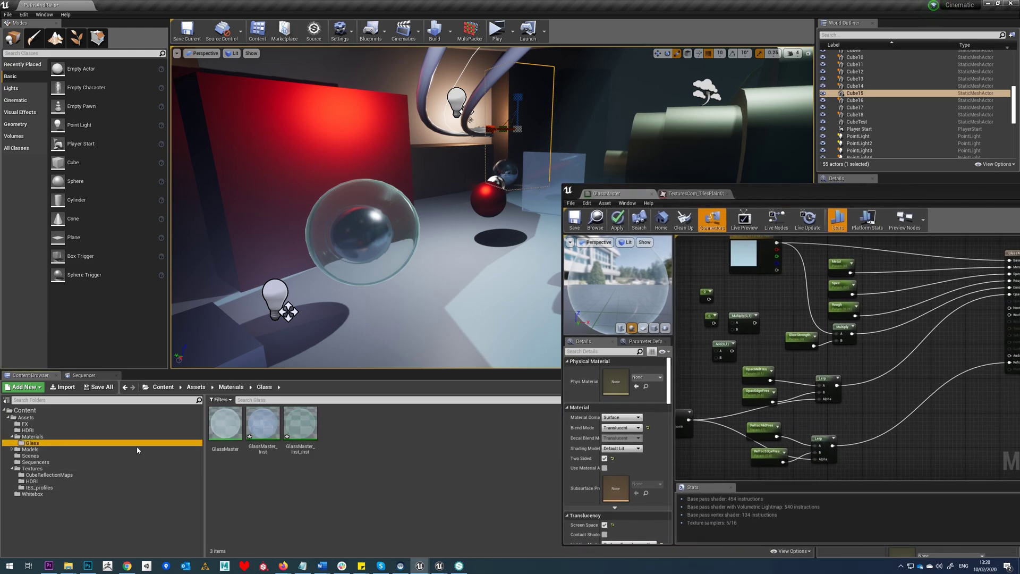
{"action": "right_click_drag", "start_coordinate": [898, 308], "coordinate": [858, 371]}
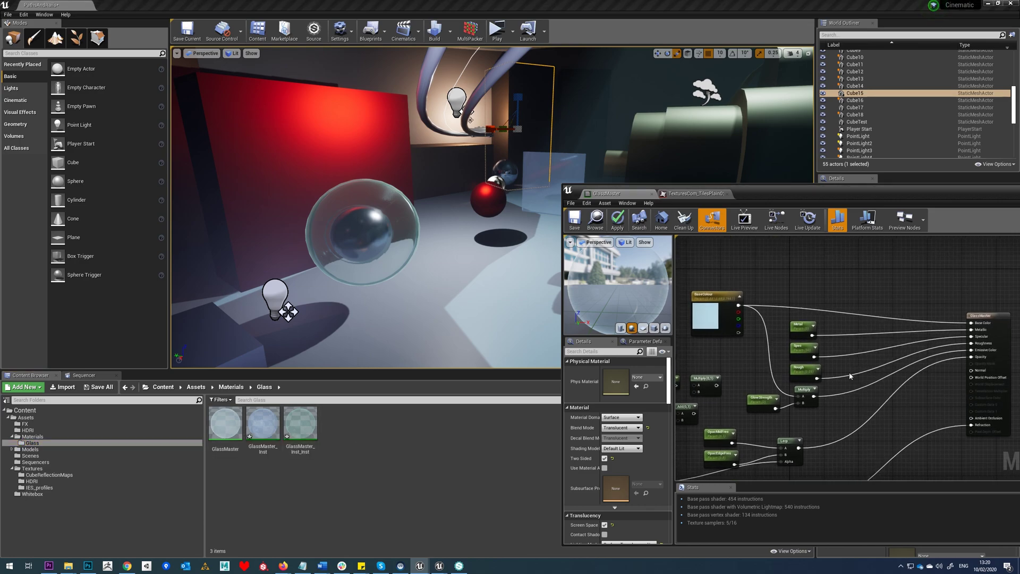
Add the Bitmap2Material_3_Normal texture from the Textures folder to the GlassMaster graph and wire it to the Normal input
{"action": "left_click", "coordinate": [32, 468]}
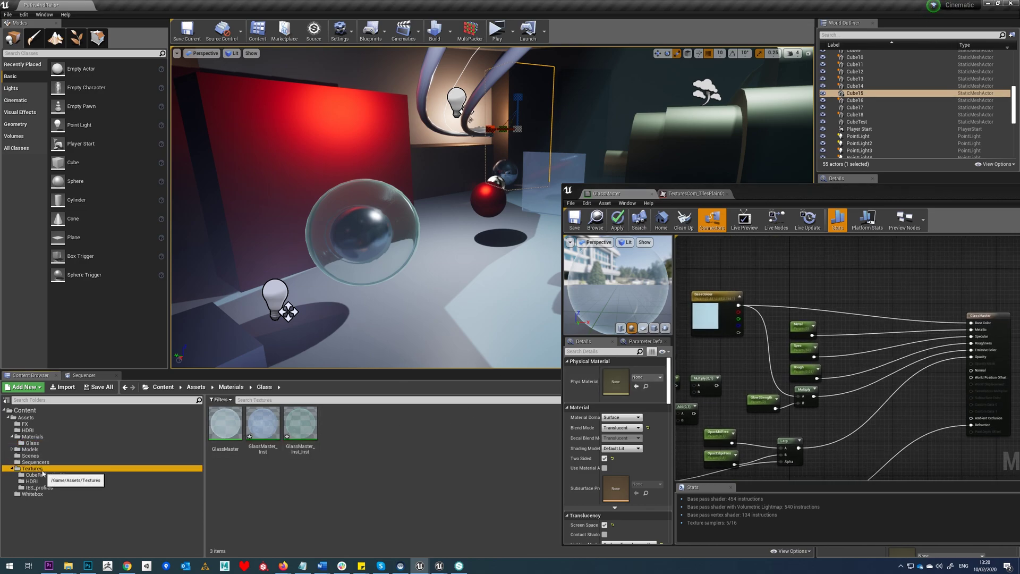
{"action": "left_click_drag", "start_coordinate": [770, 194], "coordinate": [821, 213]}
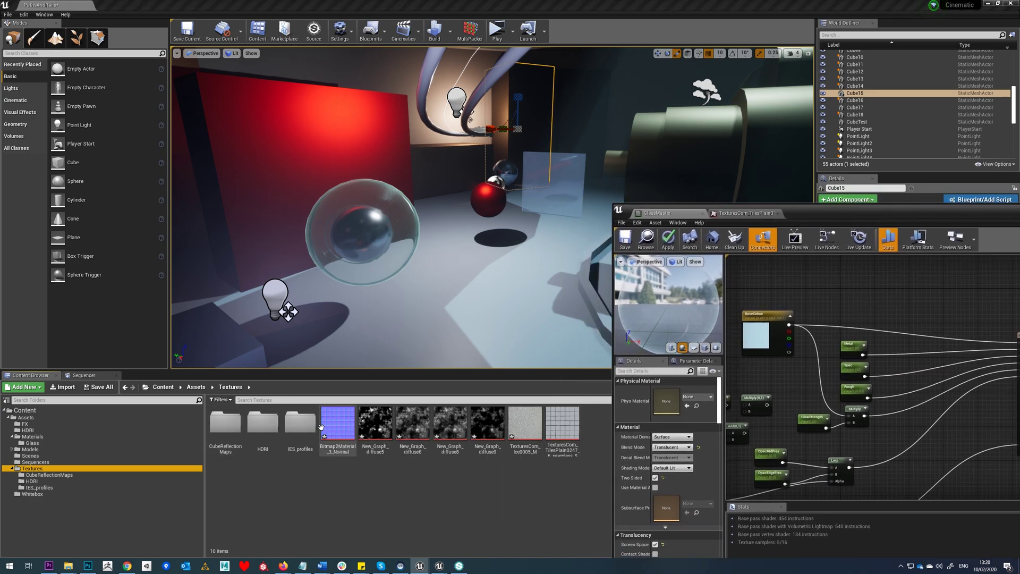
{"action": "left_click", "coordinate": [300, 424]}
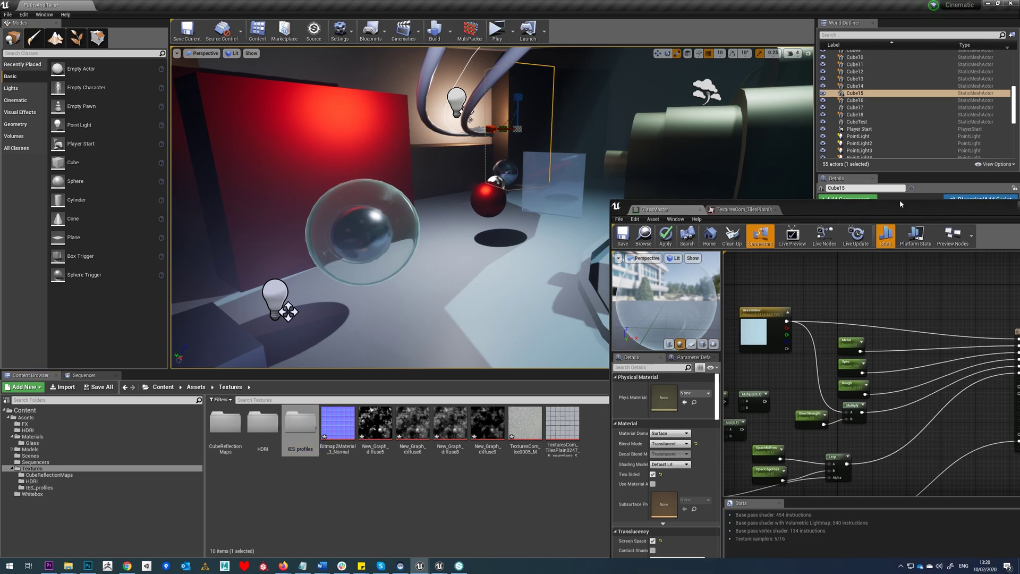
{"action": "left_click_drag", "start_coordinate": [900, 213], "coordinate": [750, 142]}
{"action": "left_click_drag", "start_coordinate": [341, 436], "coordinate": [872, 320]}
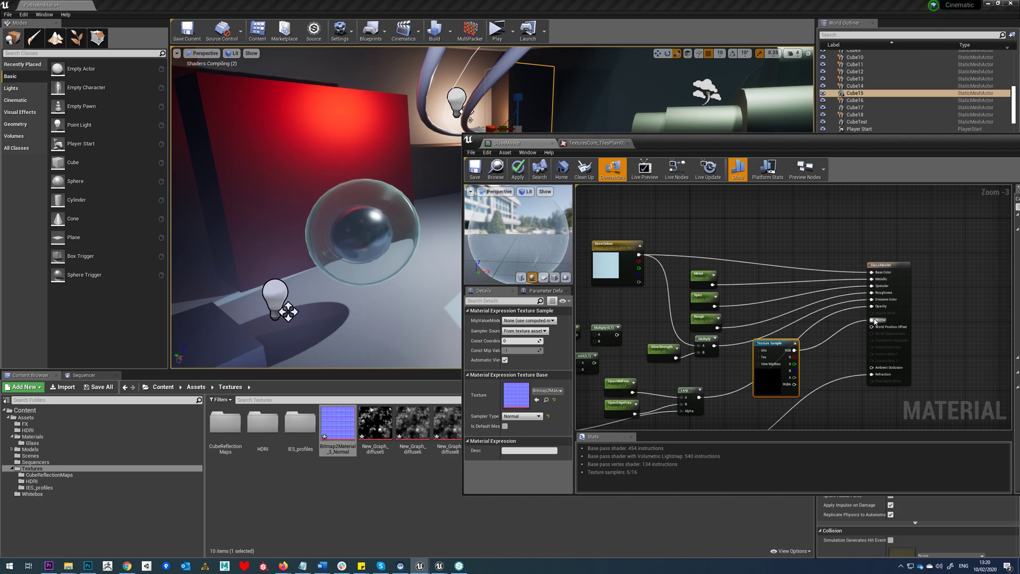
Convert the normal map's texture sample to a parameter named Normal, save the material, and check the glass sphere in the level
{"action": "right_click", "coordinate": [771, 343]}
{"action": "left_click", "coordinate": [809, 369]}
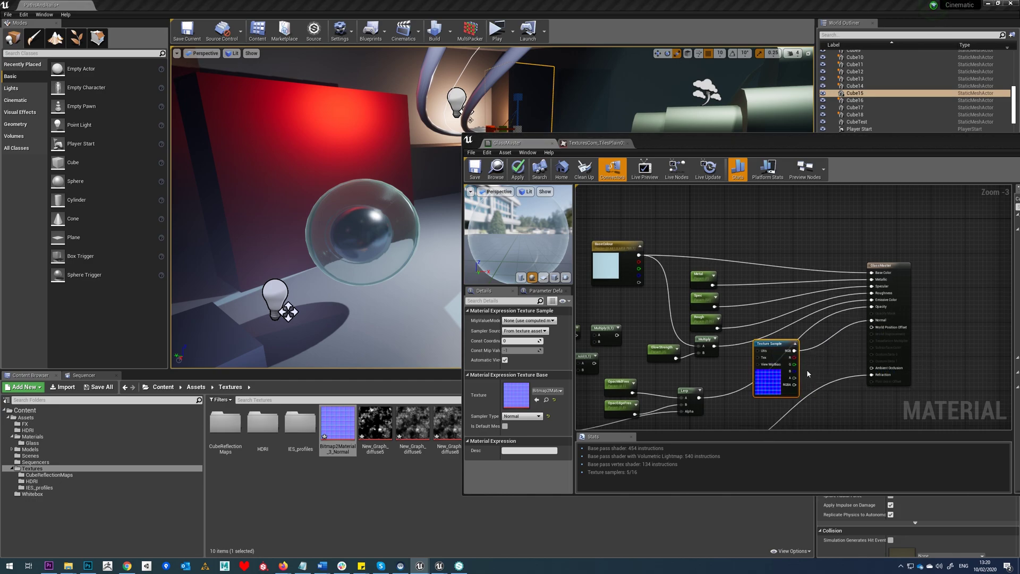
{"action": "left_click_drag", "start_coordinate": [787, 347], "coordinate": [780, 369]}
{"action": "right_click", "coordinate": [757, 368]}
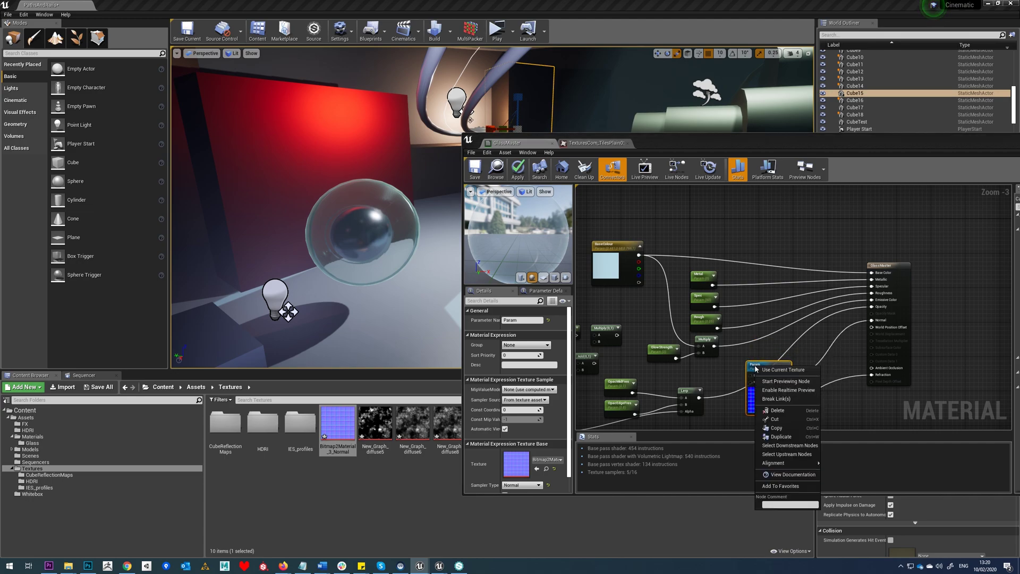
{"action": "left_click", "coordinate": [503, 328]}
{"action": "left_click", "coordinate": [506, 321]}
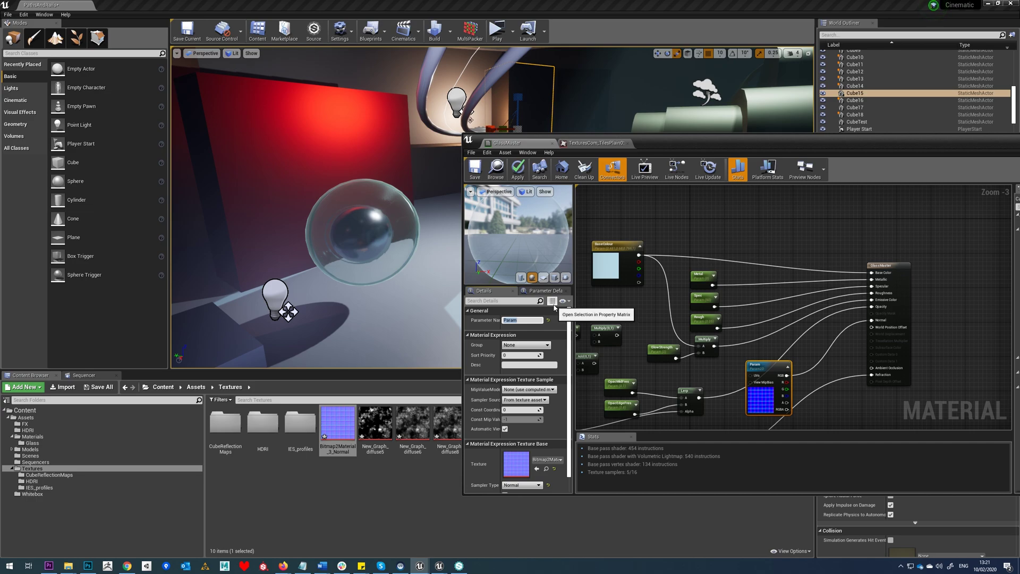
{"action": "key", "text": "Return"}
{"action": "left_click", "coordinate": [469, 174]}
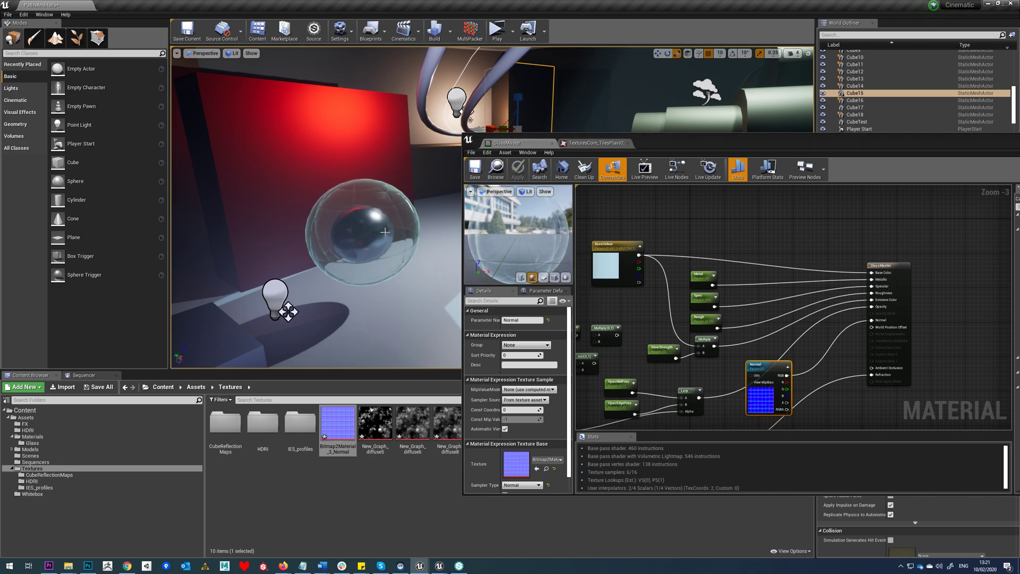
{"action": "right_click_drag", "start_coordinate": [389, 235], "coordinate": [359, 229]}
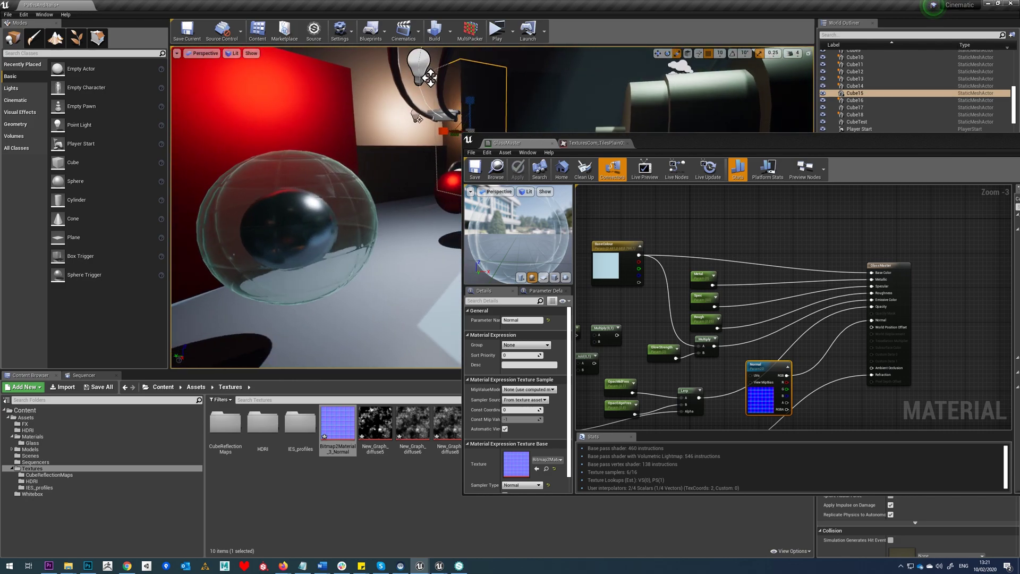
Add the TilesPlain0247 texture from the Textures folder to the material graph as a texture sample
{"action": "left_click", "coordinate": [746, 291]}
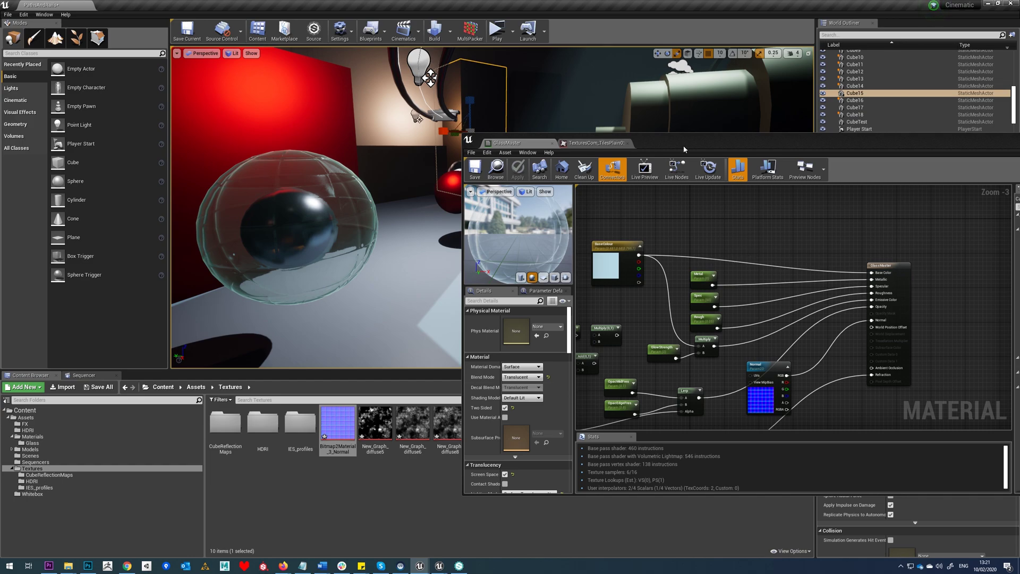
{"action": "left_click_drag", "start_coordinate": [684, 145], "coordinate": [839, 182]}
{"action": "left_click_drag", "start_coordinate": [565, 432], "coordinate": [876, 276]}
{"action": "right_click_drag", "start_coordinate": [885, 257], "coordinate": [827, 292]}
Duplicate the BaseColour parameter node, place the copy below the original, and name it BaseColour2
{"action": "left_click", "coordinate": [761, 332]}
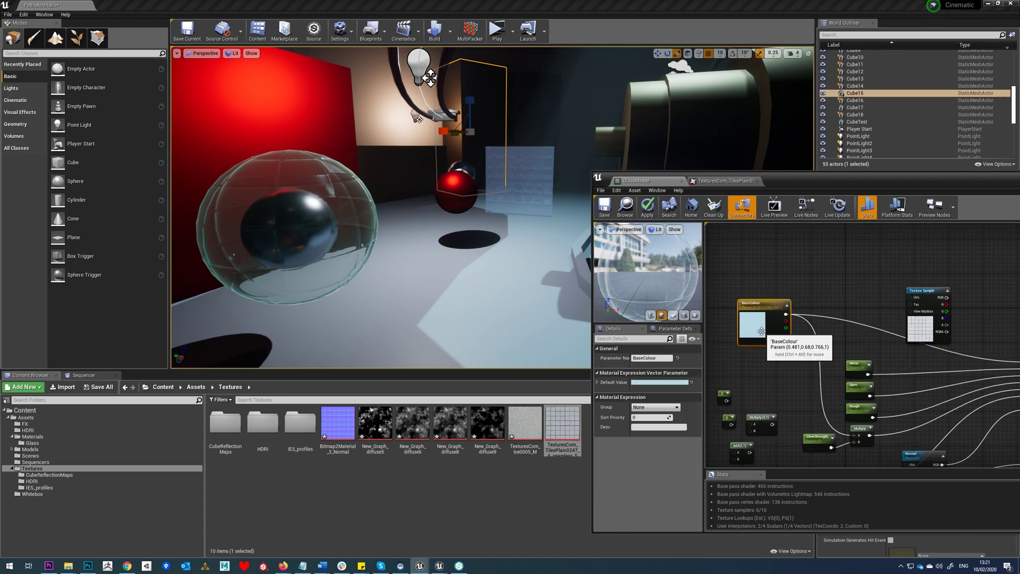
{"action": "left_click_drag", "start_coordinate": [769, 322], "coordinate": [766, 309]}
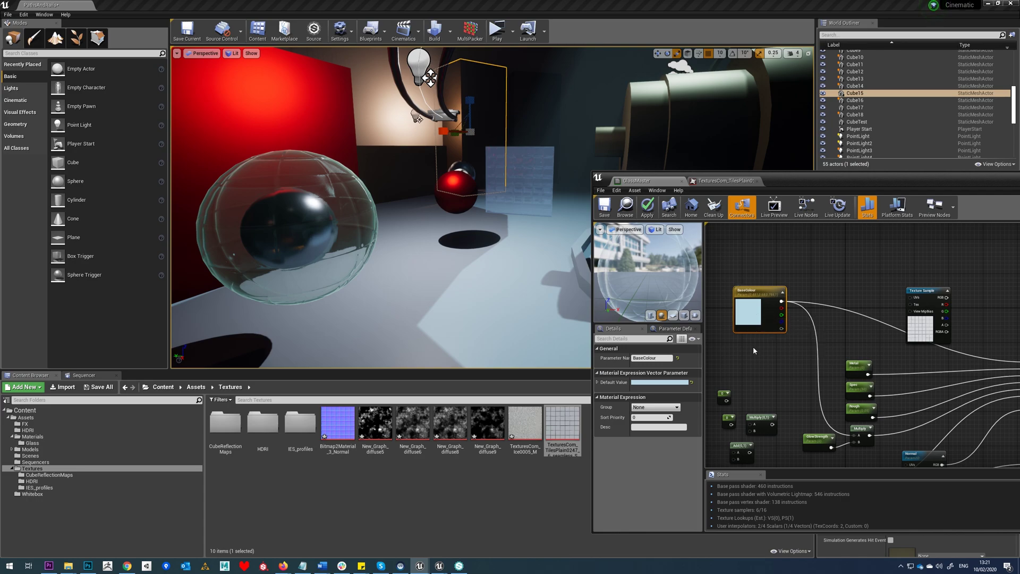
{"action": "right_click", "coordinate": [749, 299]}
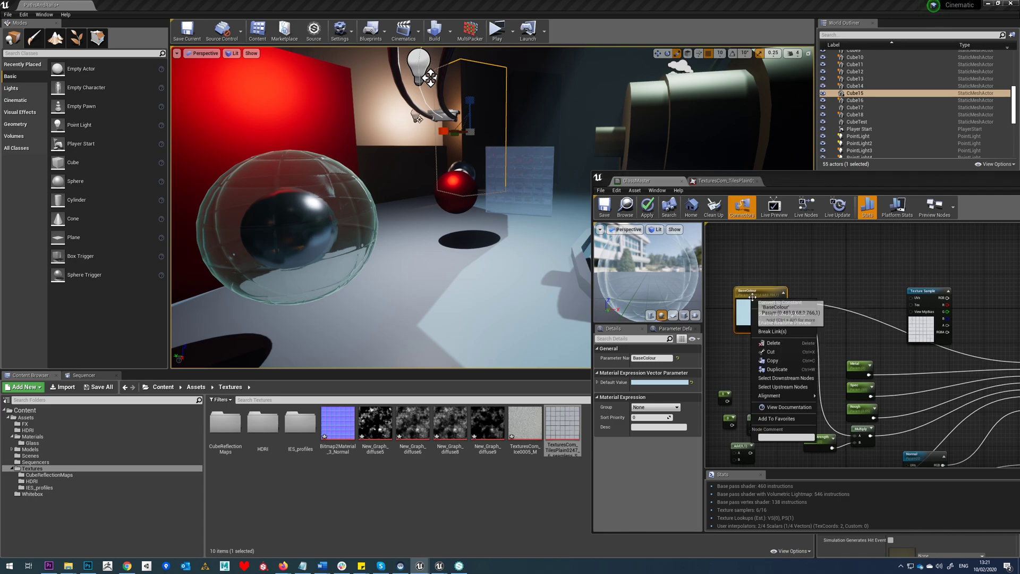
{"action": "left_click", "coordinate": [771, 361]}
{"action": "key", "text": "ctrl+v"}
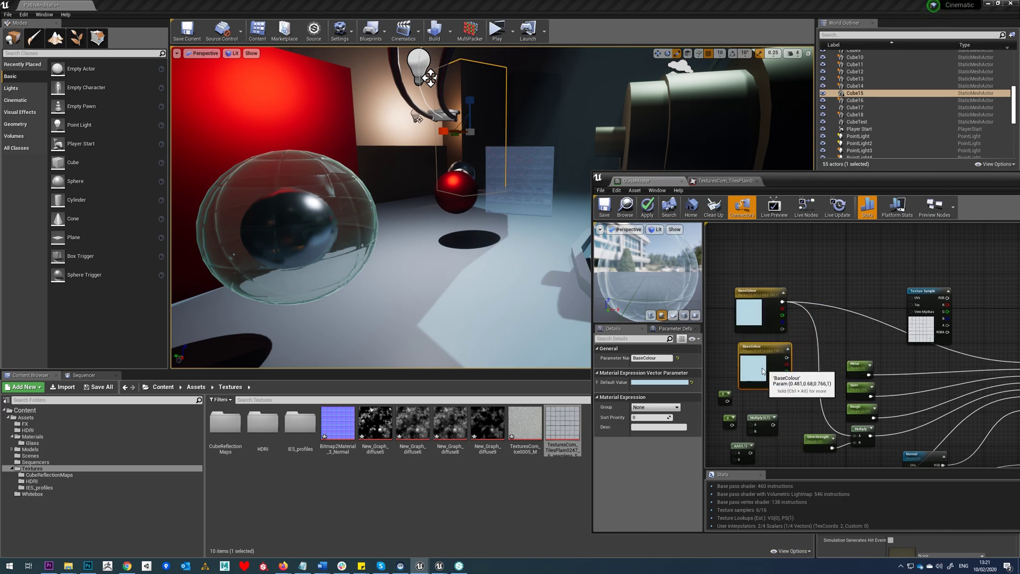
{"action": "left_click_drag", "start_coordinate": [772, 366], "coordinate": [766, 362]}
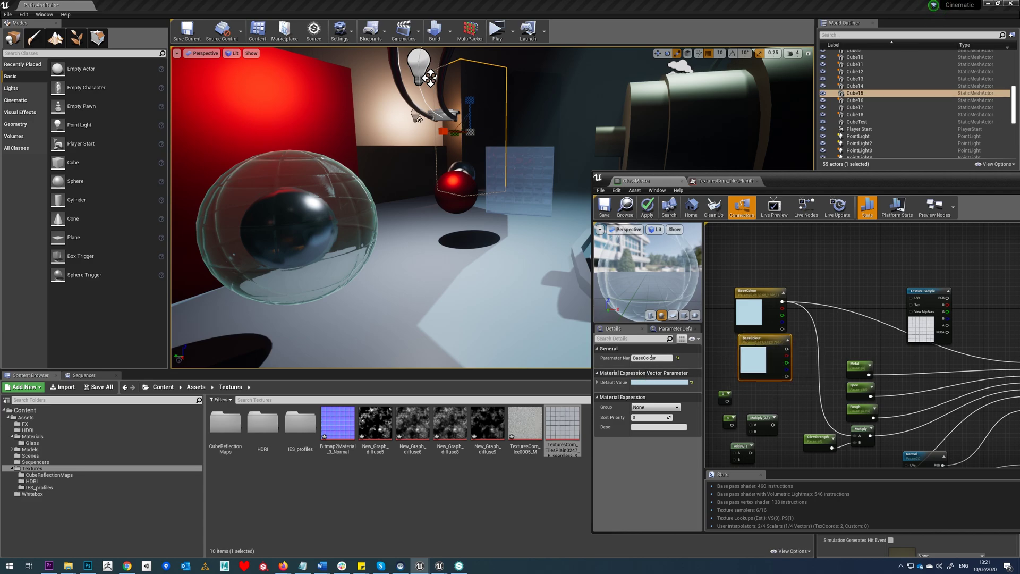
{"action": "left_click", "coordinate": [826, 314]}
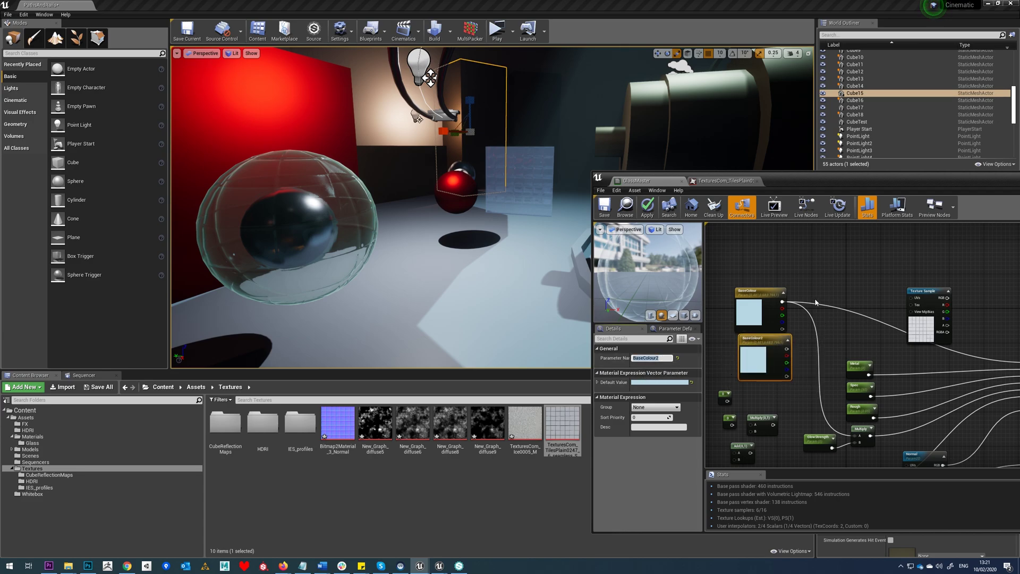
Add a Lerp node and stack the two colour parameters and the tile texture sample in a column beside it
{"action": "left_click", "coordinate": [840, 276]}
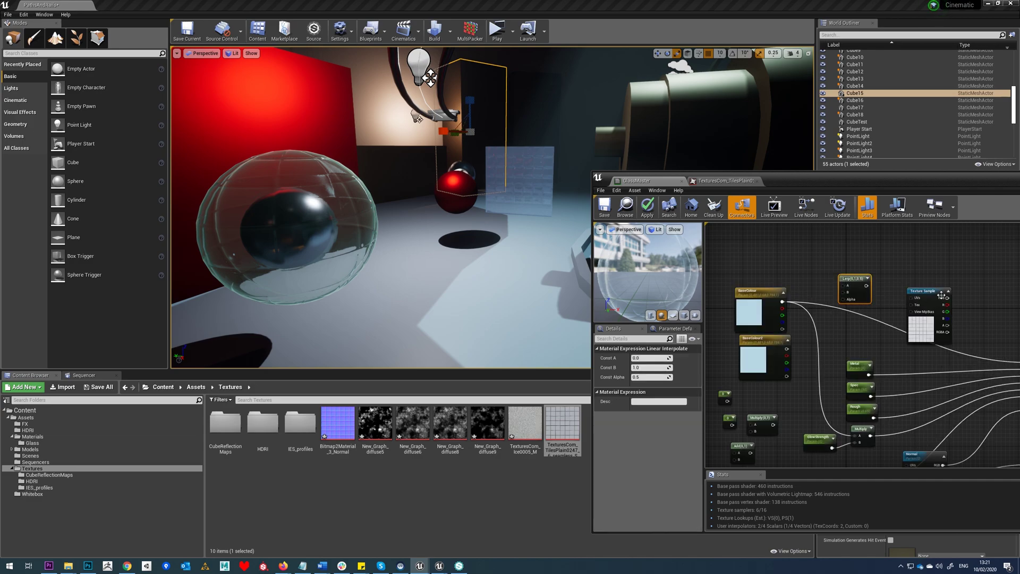
{"action": "left_click_drag", "start_coordinate": [923, 291], "coordinate": [819, 334]}
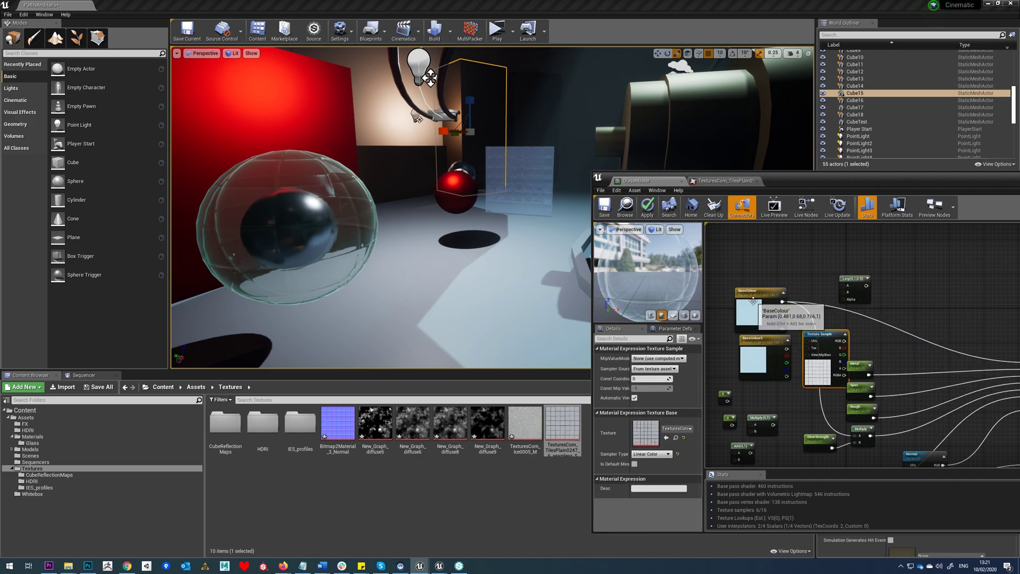
{"action": "left_click_drag", "start_coordinate": [752, 301], "coordinate": [761, 240]}
{"action": "left_click_drag", "start_coordinate": [752, 352], "coordinate": [761, 297]}
{"action": "left_click_drag", "start_coordinate": [820, 358], "coordinate": [801, 338]}
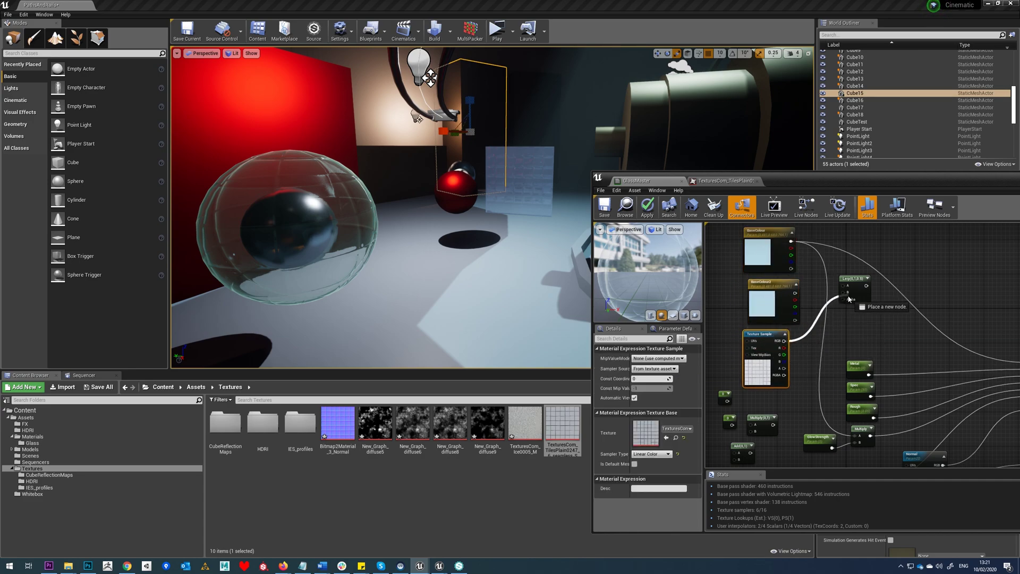
Wire the tile texture to the Lerp's Alpha, BaseColour2 to B, and BaseColour to A
{"action": "left_click_drag", "start_coordinate": [849, 299], "coordinate": [845, 300]}
{"action": "right_click_drag", "start_coordinate": [853, 314], "coordinate": [845, 365]}
{"action": "left_click_drag", "start_coordinate": [787, 345], "coordinate": [836, 343]}
{"action": "left_click_drag", "start_coordinate": [784, 292], "coordinate": [836, 338]}
Set BaseColour2's default value to a medium blue and expand the Lerp node's preview
{"action": "left_click_drag", "start_coordinate": [765, 351], "coordinate": [769, 351]}
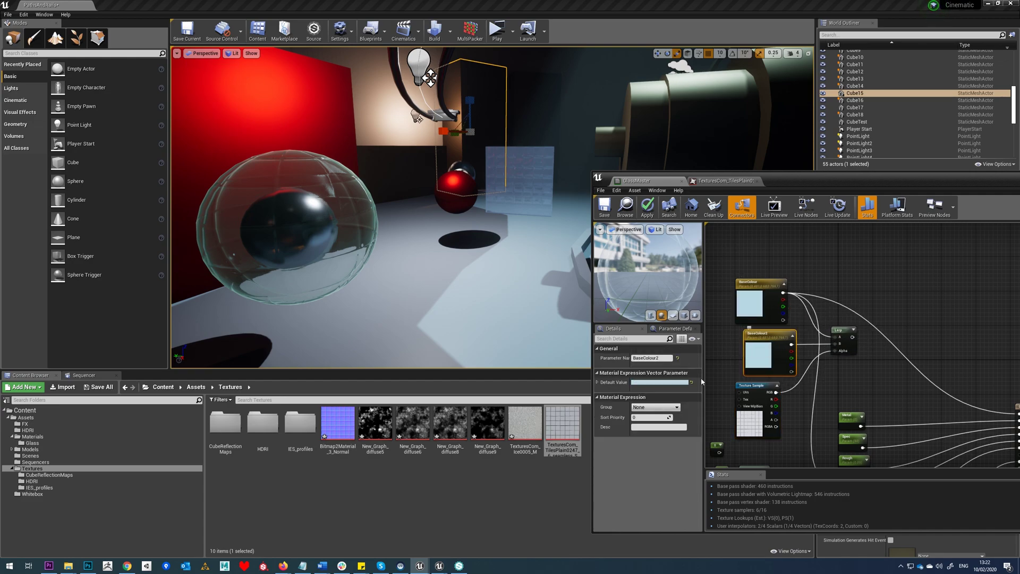
{"action": "left_click", "coordinate": [651, 383]}
{"action": "left_click", "coordinate": [715, 416]}
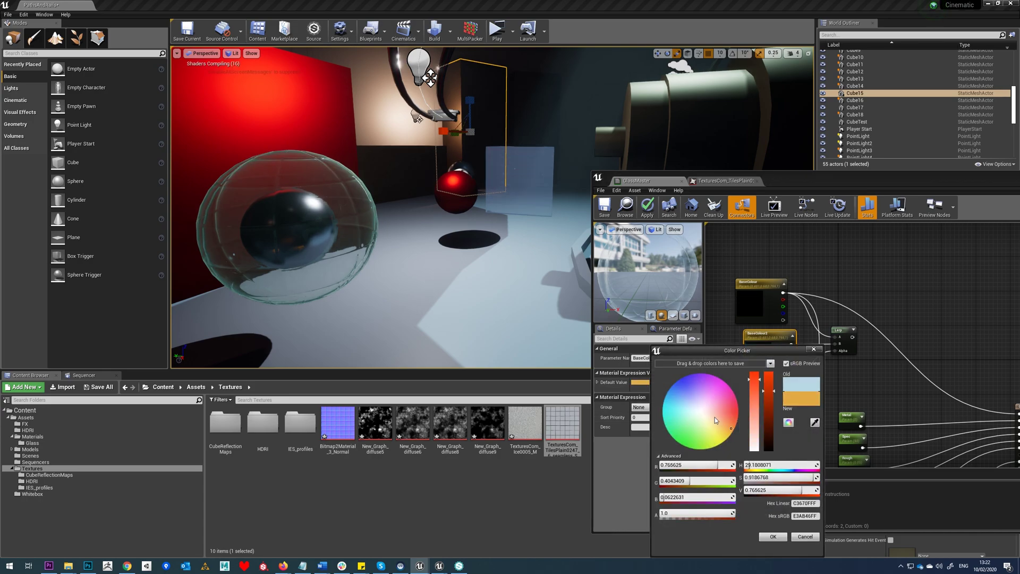
{"action": "mouse_move", "coordinate": [715, 420]}
{"action": "left_mouse_down"}
{"action": "mouse_move", "coordinate": [684, 430]}
{"action": "mouse_move", "coordinate": [679, 391]}
{"action": "left_mouse_up"}
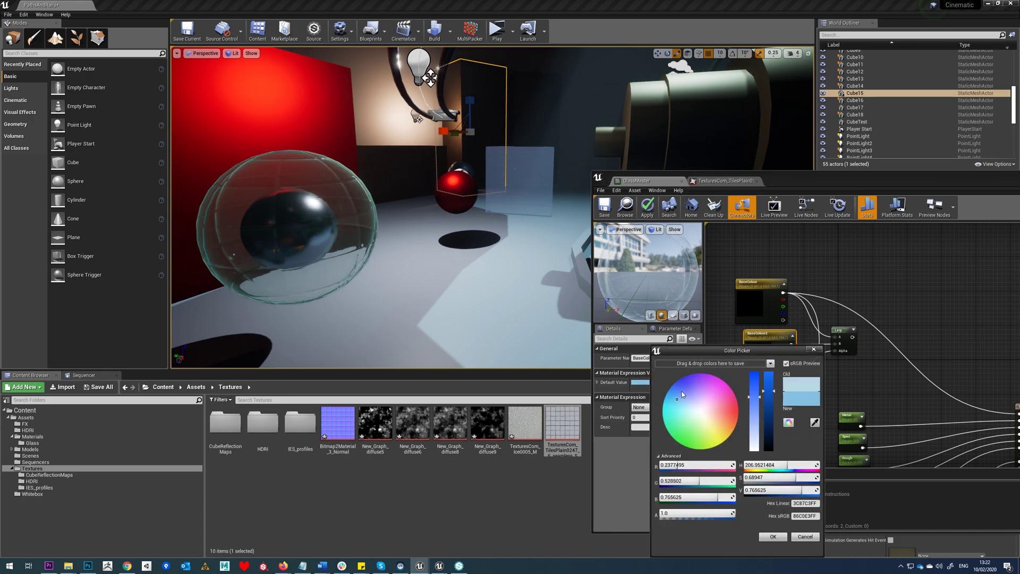
{"action": "left_click", "coordinate": [773, 536]}
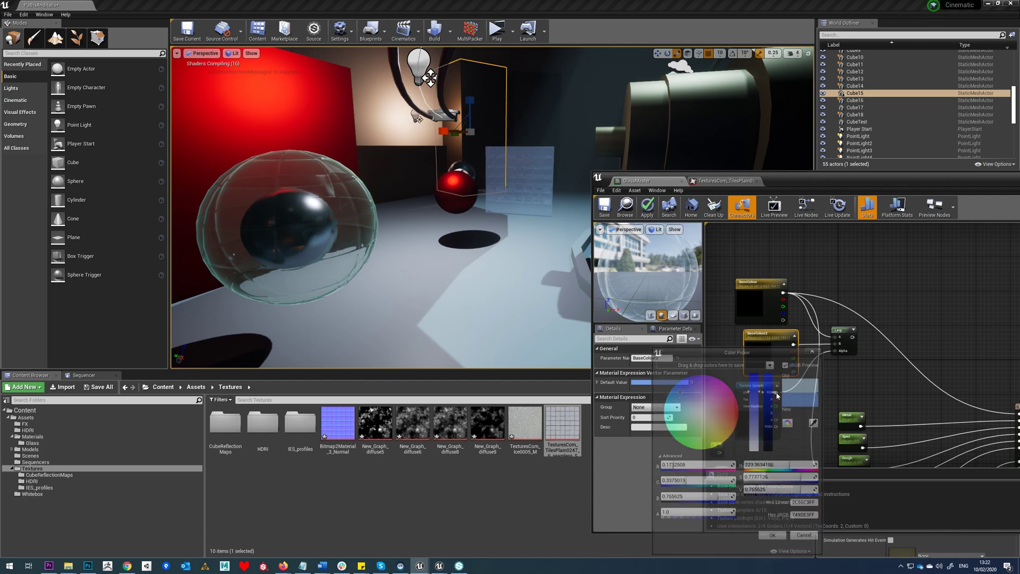
{"action": "left_click", "coordinate": [852, 330]}
Wire BaseColour into the Lerp's A input and the Lerp output into GlassMaster's Base Color, and save the material
{"action": "right_click_drag", "start_coordinate": [899, 399], "coordinate": [888, 405]}
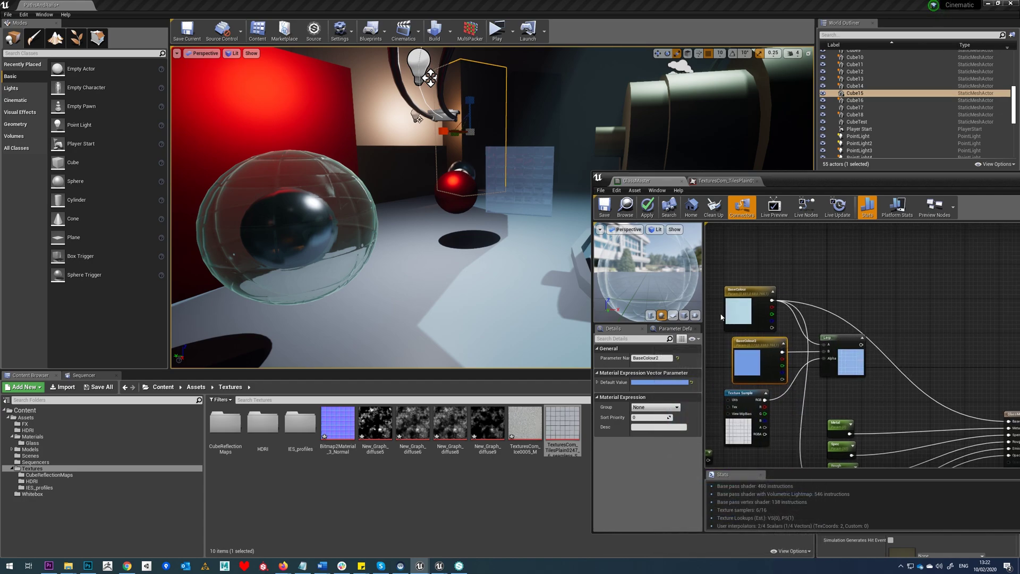
{"action": "left_click_drag", "start_coordinate": [772, 301], "coordinate": [828, 349]}
{"action": "right_click_drag", "start_coordinate": [875, 360], "coordinate": [862, 337]}
{"action": "left_click_drag", "start_coordinate": [830, 322], "coordinate": [987, 398]}
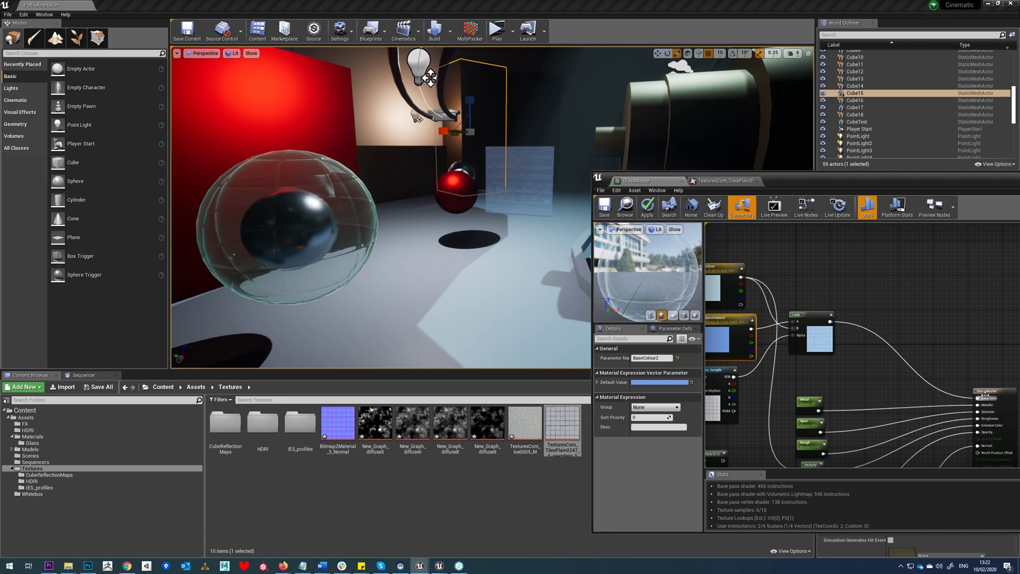
{"action": "left_click", "coordinate": [611, 211]}
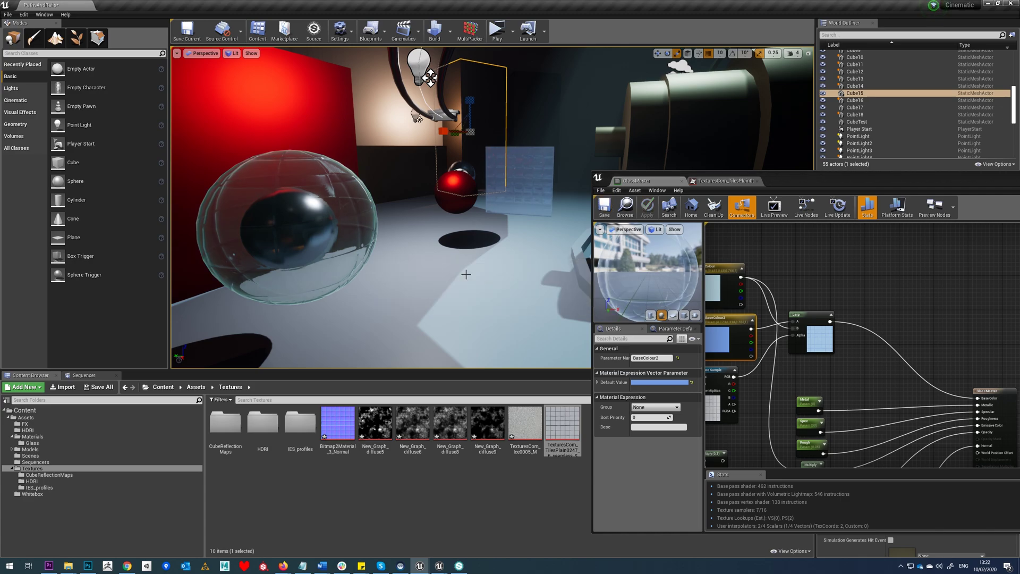
Inspect the tiled glass panel up close in the level, and shift the BaseColour2 node slightly closer to the Lerp
{"action": "right_click_drag", "start_coordinate": [458, 273], "coordinate": [424, 260]}
{"action": "left_click_drag", "start_coordinate": [432, 229], "coordinate": [481, 223]}
{"action": "right_click_drag", "start_coordinate": [481, 223], "coordinate": [412, 230]}
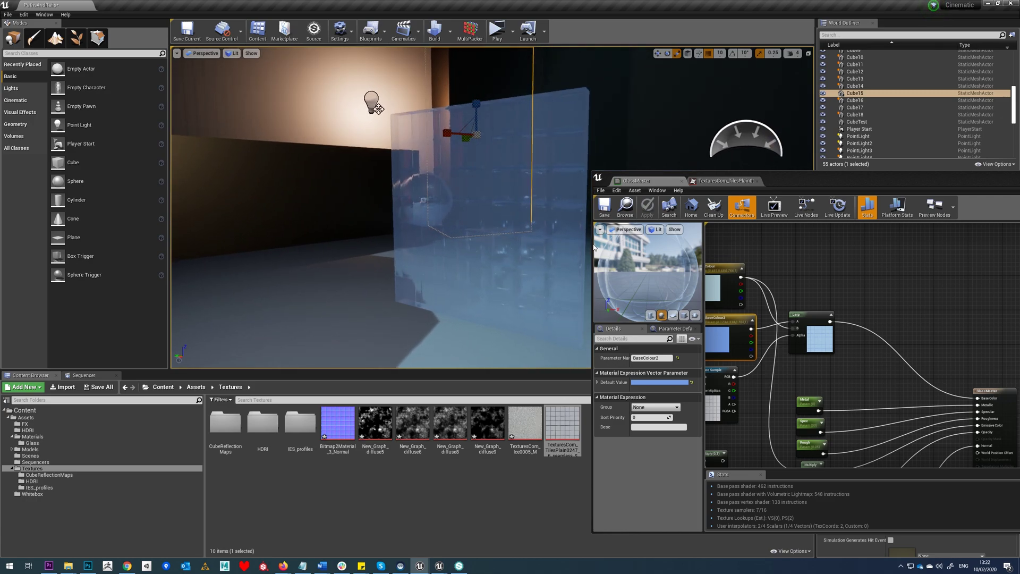
{"action": "right_click_drag", "start_coordinate": [797, 313], "coordinate": [812, 312]}
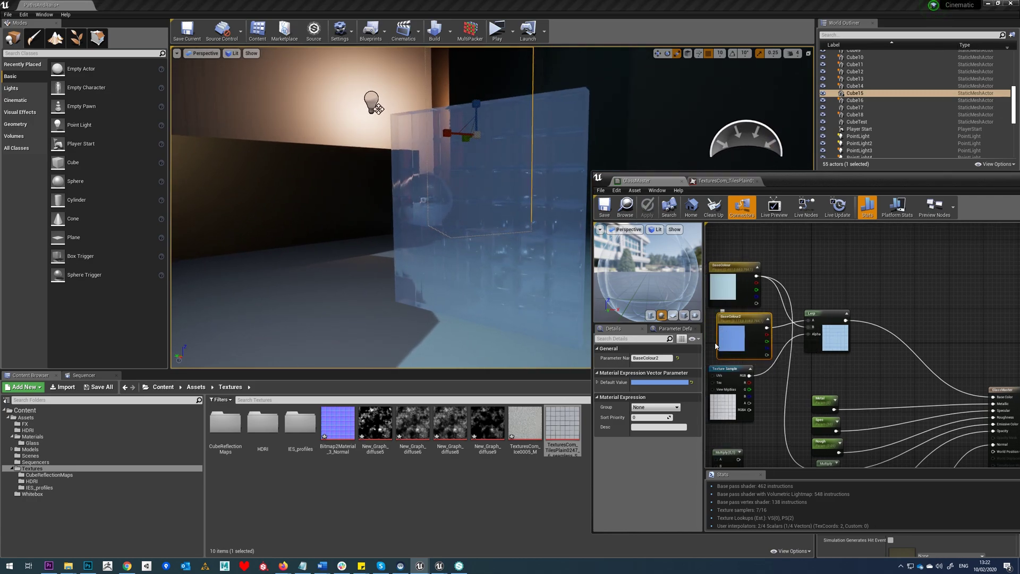
{"action": "left_click_drag", "start_coordinate": [722, 341], "coordinate": [727, 340]}
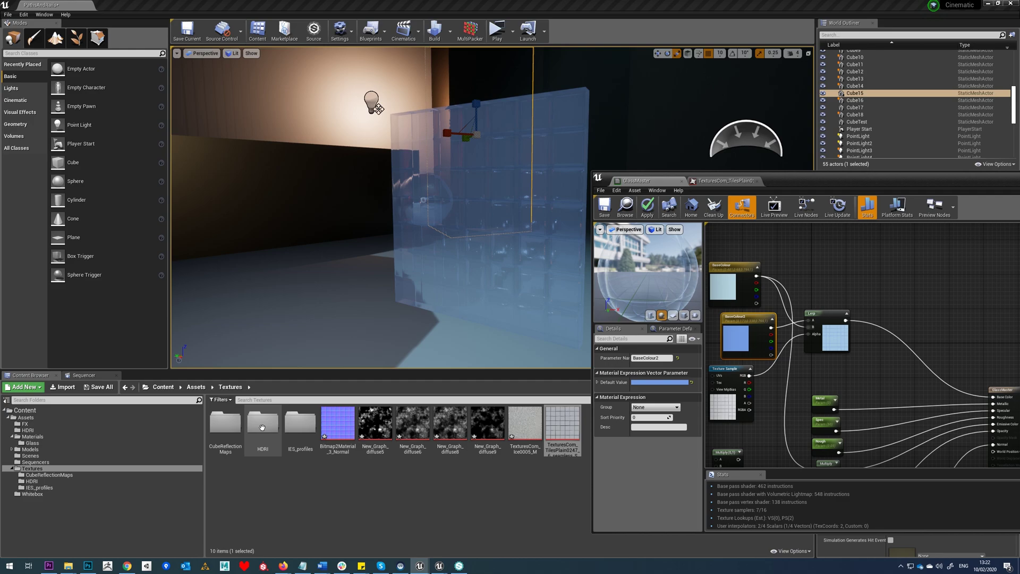
Open the GlassMaster_Inst material instance from the Materials/Glass folder and place its editor clear of the level's details
{"action": "left_click", "coordinate": [32, 443]}
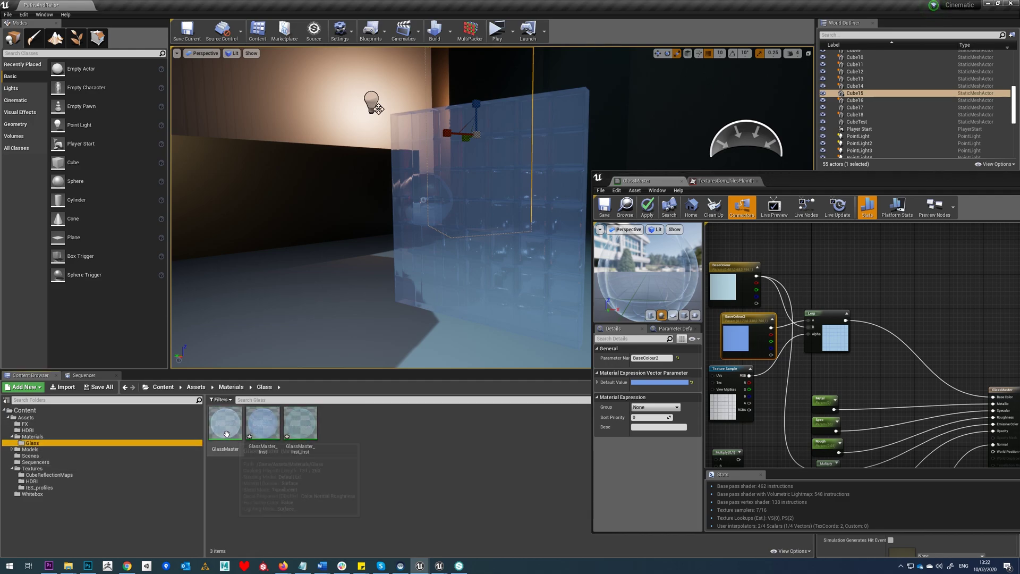
{"action": "left_click", "coordinate": [280, 423]}
{"action": "double_click", "coordinate": [280, 423]}
{"action": "left_click_drag", "start_coordinate": [869, 191], "coordinate": [375, 206]}
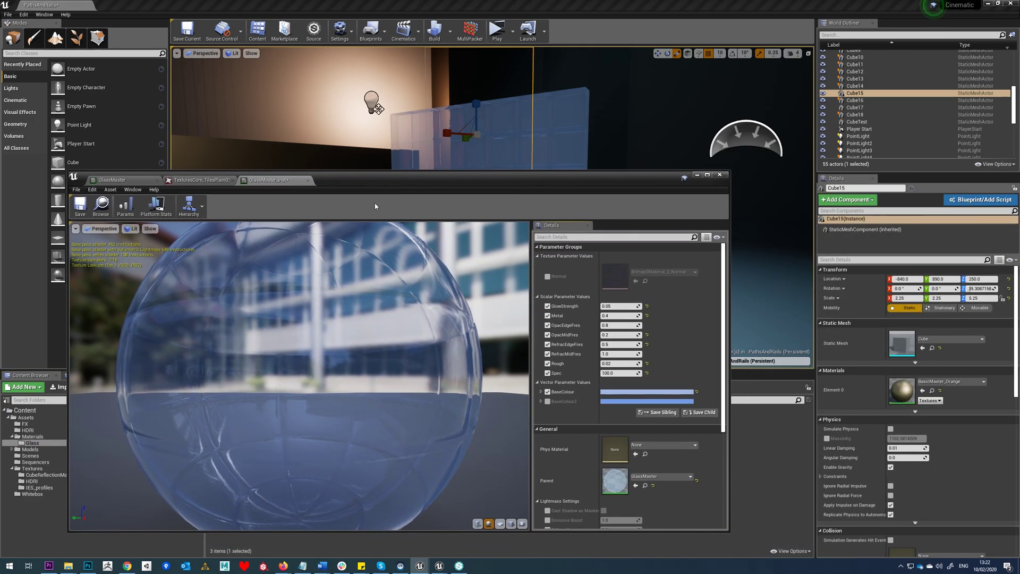
Override BaseColour2 in GlassMaster_Inst with a dark navy blue at value 0.0625, and save the instance
{"action": "left_click", "coordinate": [548, 401]}
{"action": "left_click", "coordinate": [664, 401]}
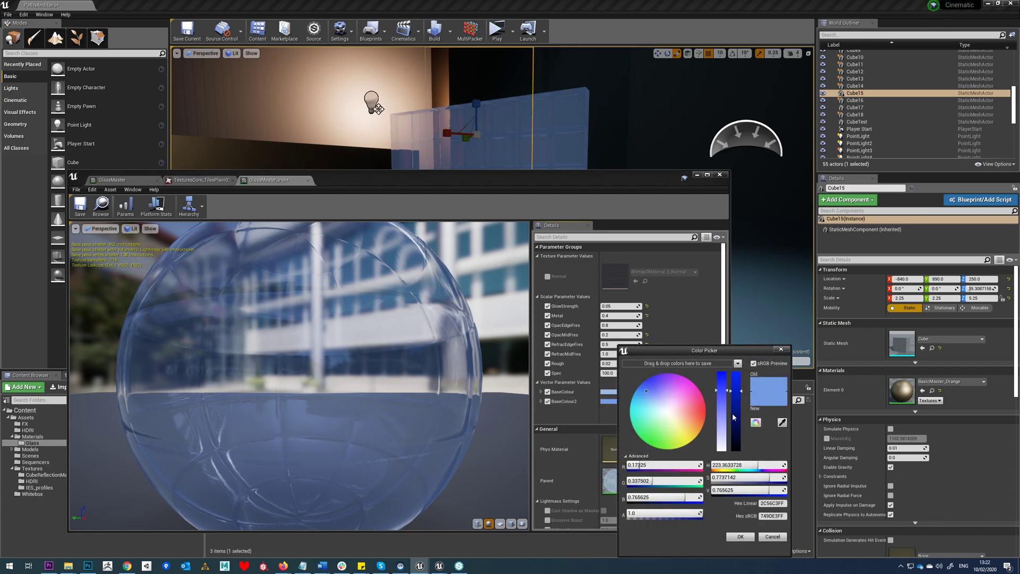
{"action": "left_click_drag", "start_coordinate": [734, 418], "coordinate": [736, 464]}
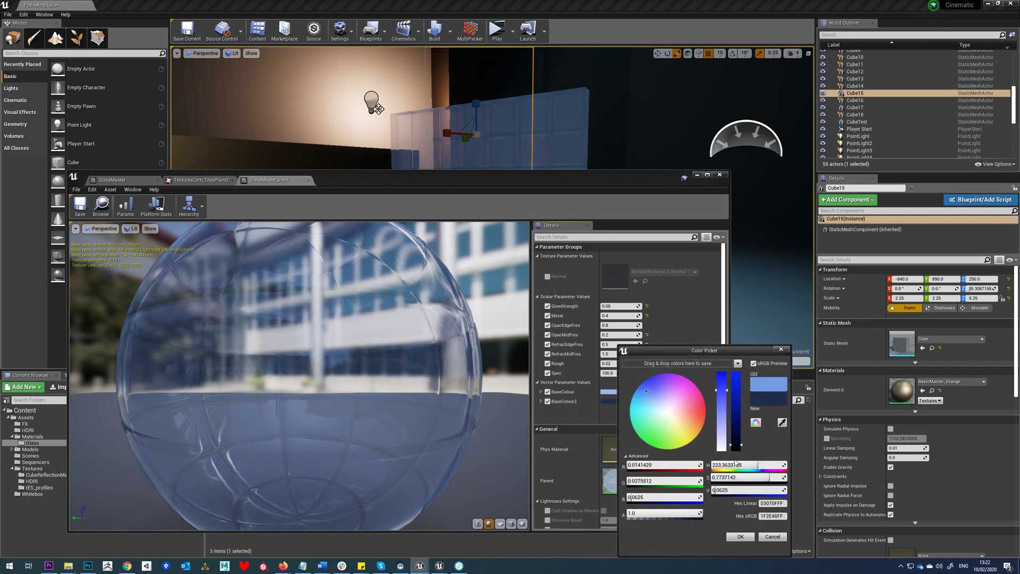
{"action": "left_click", "coordinate": [745, 538]}
{"action": "left_click_drag", "start_coordinate": [291, 339], "coordinate": [192, 343]}
{"action": "key", "text": "ctrl+s"}
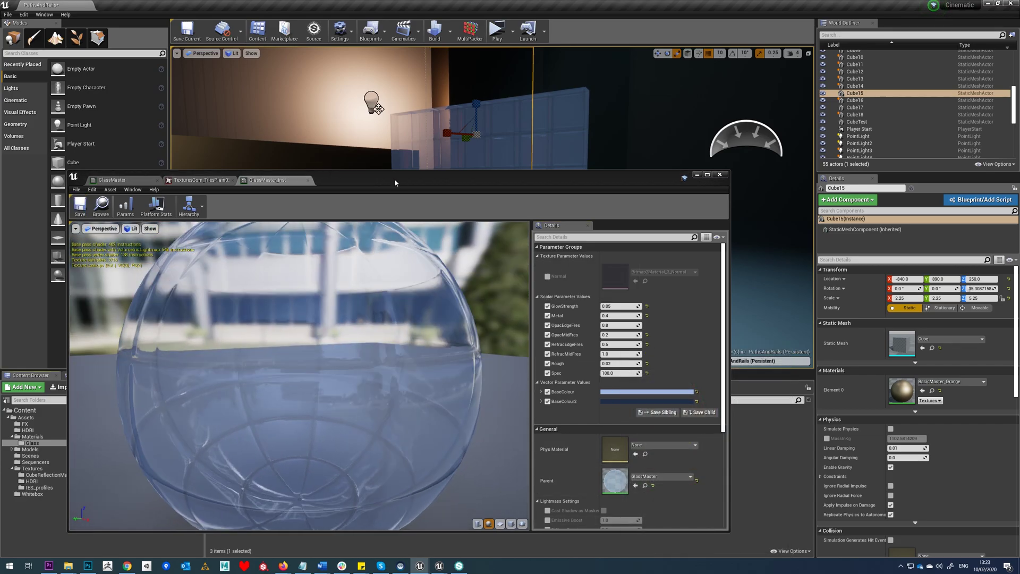
Check the tile lines on the glass panel in the level and darken the instance's BaseColour2 to black
{"action": "left_click_drag", "start_coordinate": [395, 182], "coordinate": [530, 359]}
{"action": "right_click_drag", "start_coordinate": [448, 217], "coordinate": [503, 219]}
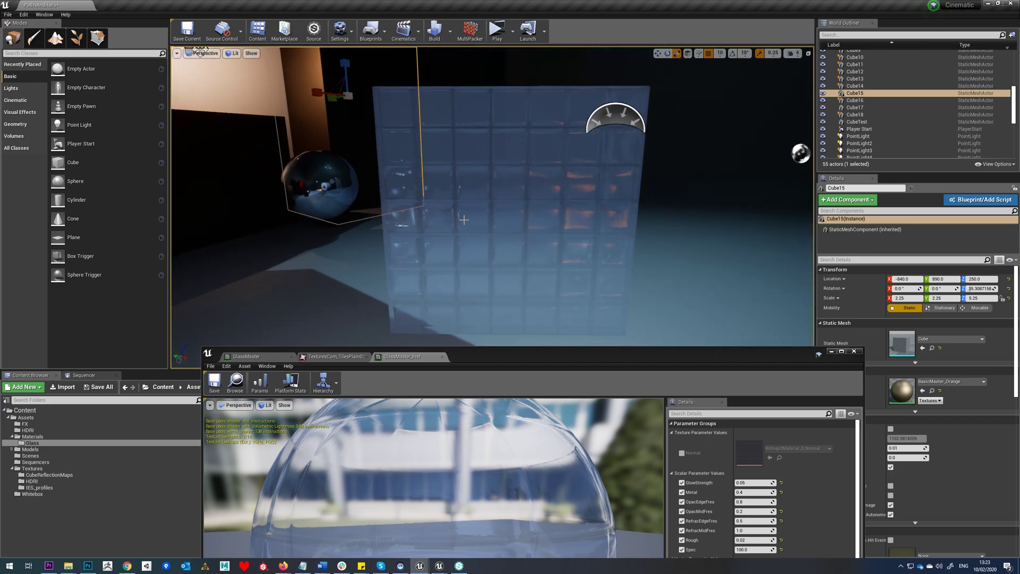
{"action": "left_click_drag", "start_coordinate": [534, 362], "coordinate": [747, 424]}
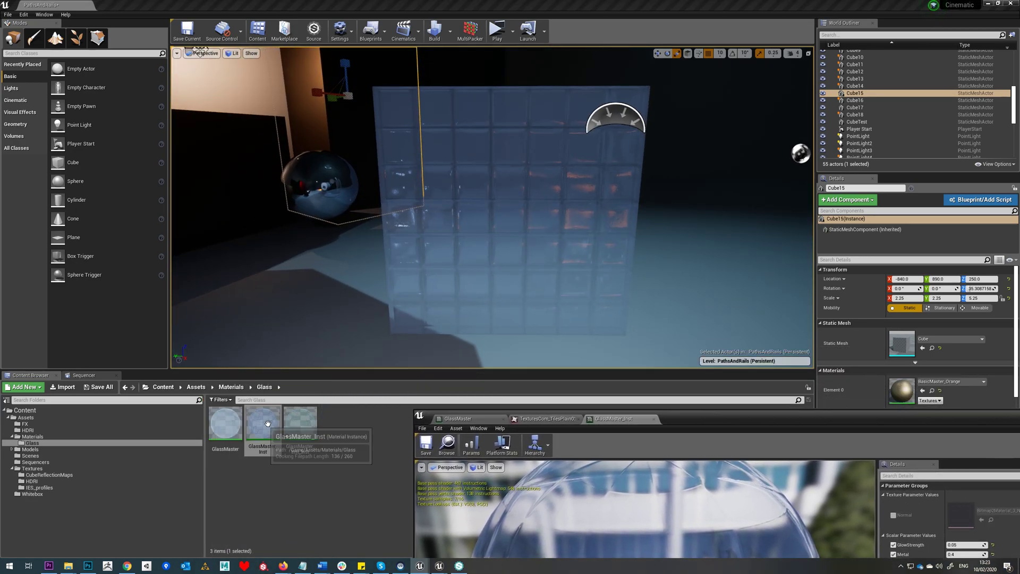
{"action": "left_click_drag", "start_coordinate": [814, 422], "coordinate": [652, 200]}
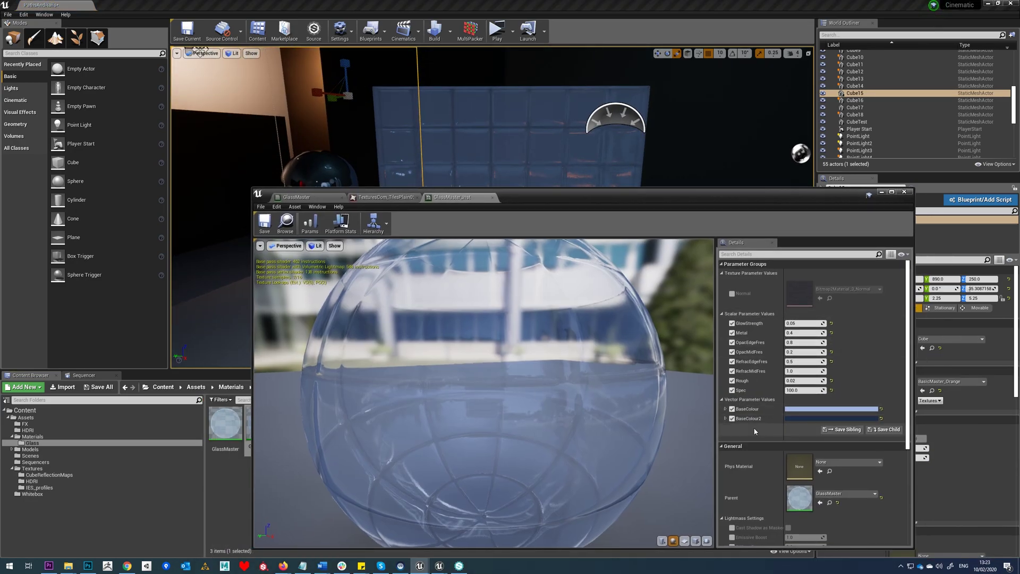
{"action": "left_click", "coordinate": [808, 419]}
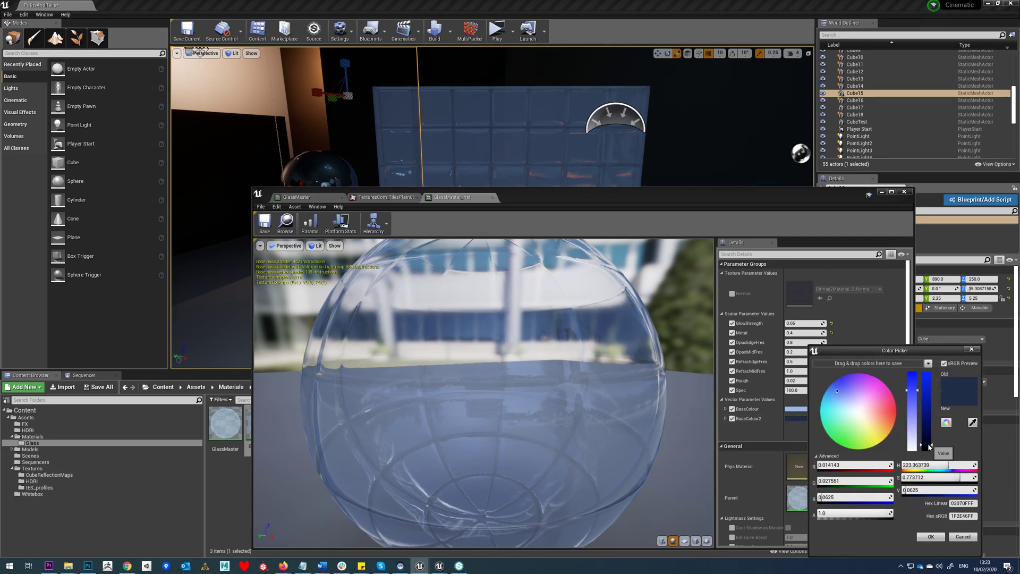
{"action": "left_click_drag", "start_coordinate": [929, 447], "coordinate": [931, 457]}
{"action": "left_click", "coordinate": [931, 536]}
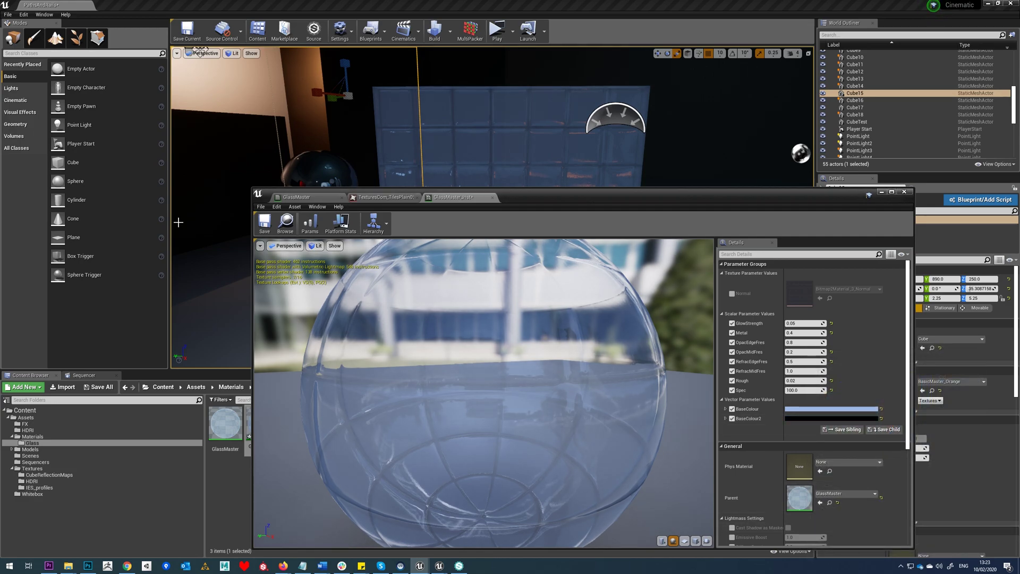
View the glass panel from an angle and set the instance's OpacMidFres to 0.5
{"action": "left_click_drag", "start_coordinate": [591, 204], "coordinate": [792, 325]}
{"action": "mouse_move", "coordinate": [611, 223]}
{"action": "right_mouse_down"}
{"action": "mouse_move", "coordinate": [519, 217]}
{"action": "mouse_move", "coordinate": [623, 227]}
{"action": "right_mouse_up"}
{"action": "key", "text": "d"}
{"action": "key", "text": "a"}
{"action": "left_click_drag", "start_coordinate": [783, 312], "coordinate": [162, 136]}
{"action": "left_click", "coordinate": [364, 296]}
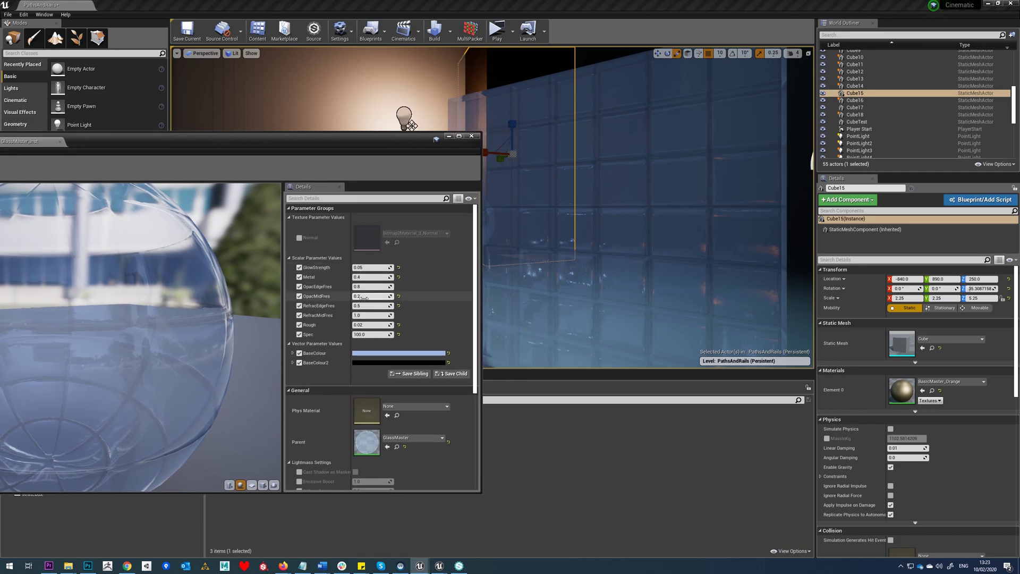
{"action": "type", "text": "0.5"}
{"action": "key", "text": "Return"}
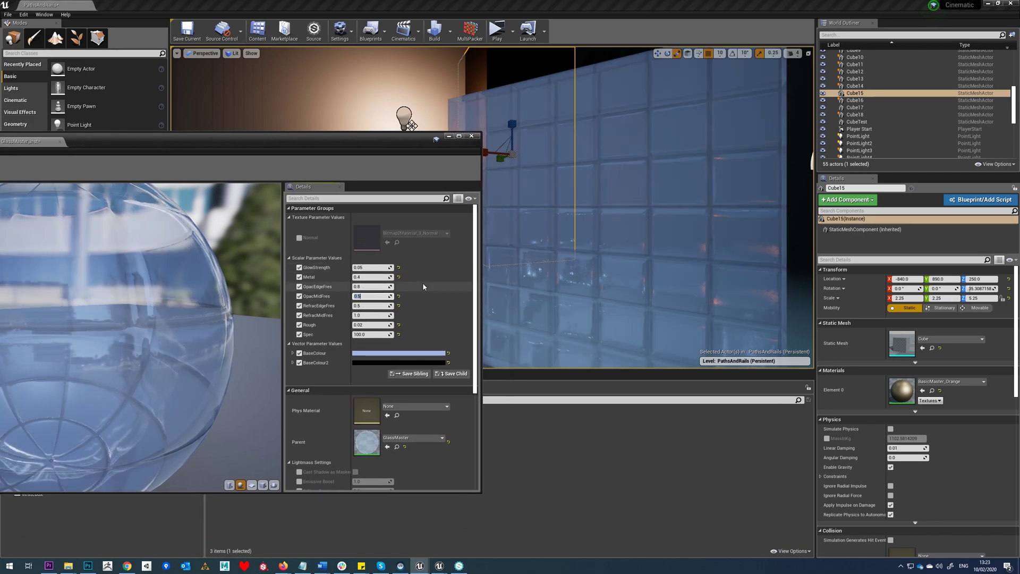
Try cream and pale grey-green tints for the instance's BaseColour and cancel the colour change
{"action": "left_click", "coordinate": [364, 355]}
{"action": "left_click", "coordinate": [418, 417]}
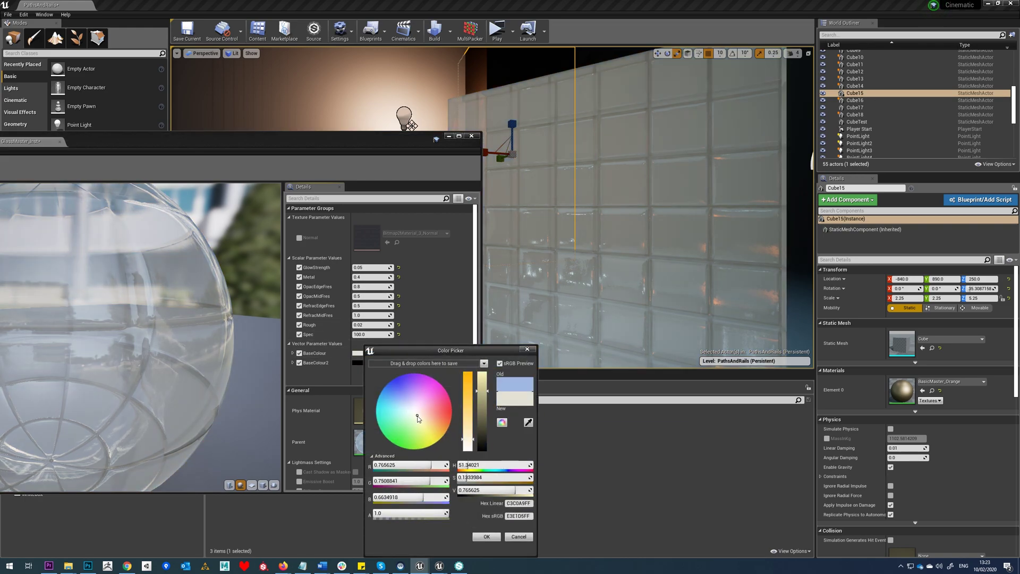
{"action": "mouse_move", "coordinate": [417, 418]}
{"action": "left_mouse_down"}
{"action": "mouse_move", "coordinate": [385, 412]}
{"action": "mouse_move", "coordinate": [392, 391]}
{"action": "mouse_move", "coordinate": [432, 388]}
{"action": "mouse_move", "coordinate": [412, 395]}
{"action": "mouse_move", "coordinate": [413, 412]}
{"action": "left_mouse_up"}
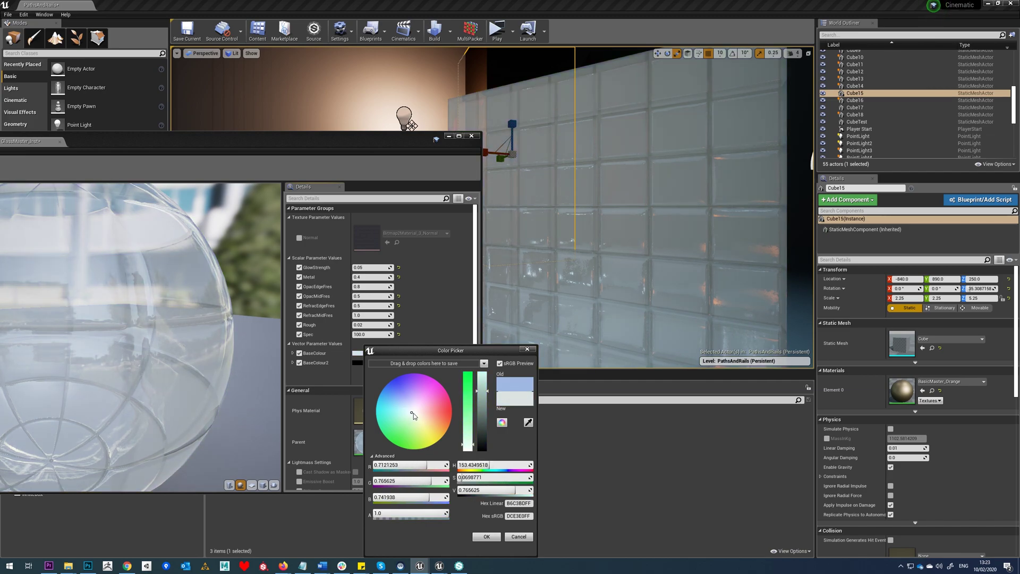
{"action": "left_click", "coordinate": [520, 536]}
Close the instance editor and open the GlassMaster material to review its node graph
{"action": "left_click_drag", "start_coordinate": [297, 142], "coordinate": [596, 281]}
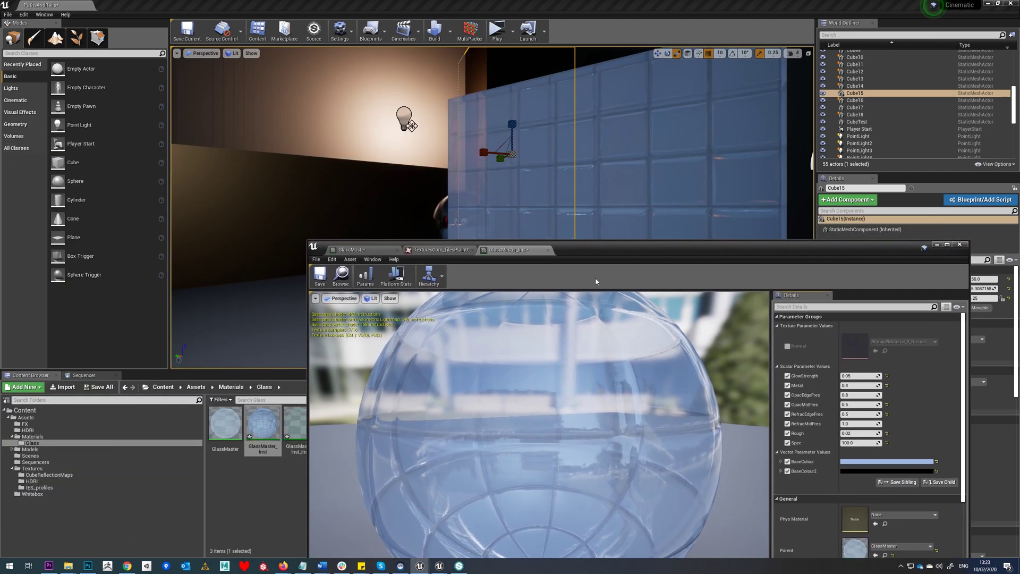
{"action": "left_click", "coordinate": [961, 245]}
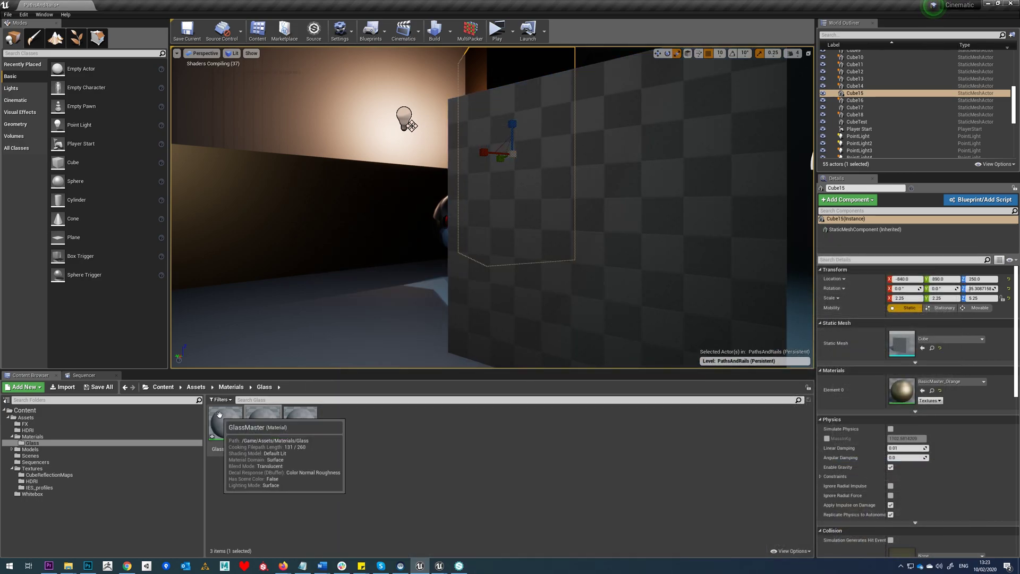
{"action": "left_click", "coordinate": [221, 413]}
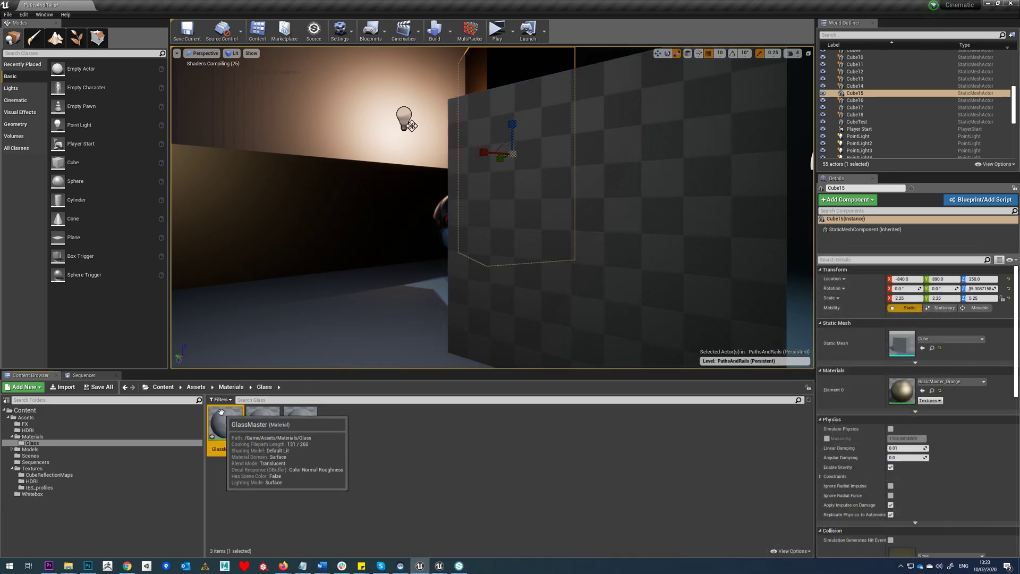
{"action": "double_click", "coordinate": [221, 413]}
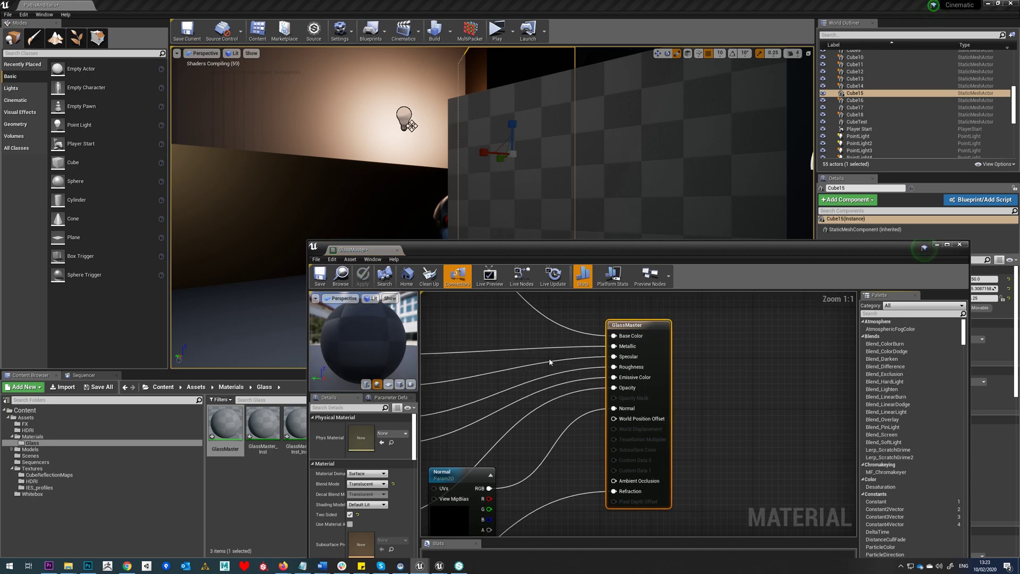
{"action": "right_click_drag", "start_coordinate": [484, 351], "coordinate": [673, 335]}
{"action": "scroll", "coordinate": [680, 374], "scroll_direction": "down", "scroll_amount": 2}
{"action": "right_click_drag", "start_coordinate": [678, 376], "coordinate": [705, 491]}
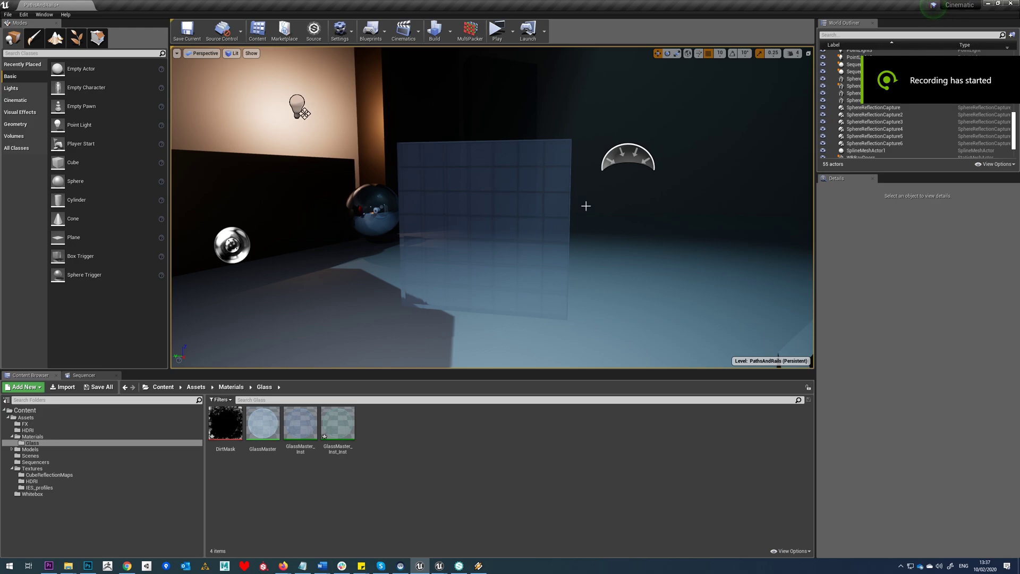
Look over the glass objects in the level, select the tiled glass panel, and check the DirtMask texture's details
{"action": "right_click_drag", "start_coordinate": [595, 258], "coordinate": [367, 256]}
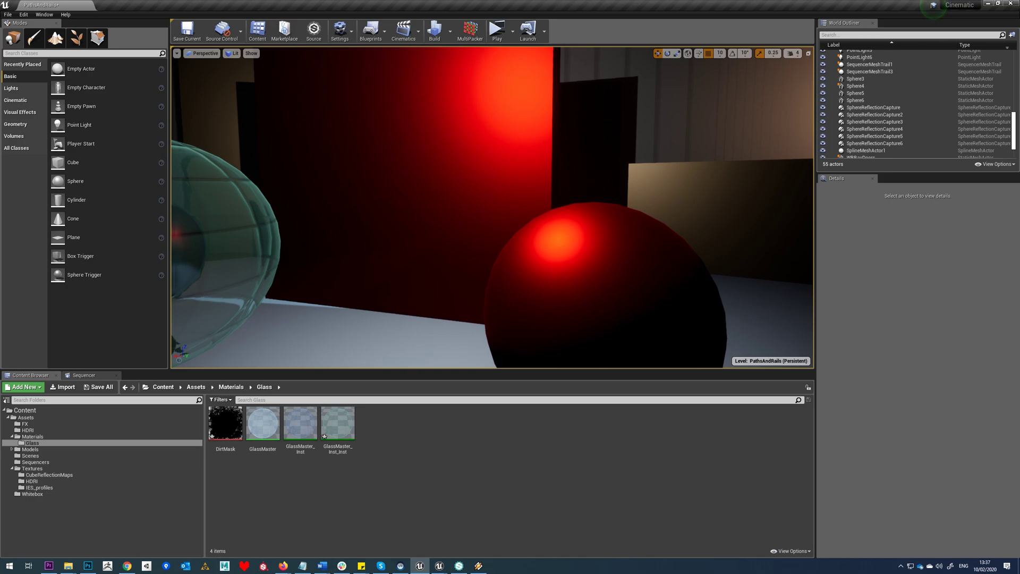
{"action": "right_click_drag", "start_coordinate": [570, 231], "coordinate": [398, 264]}
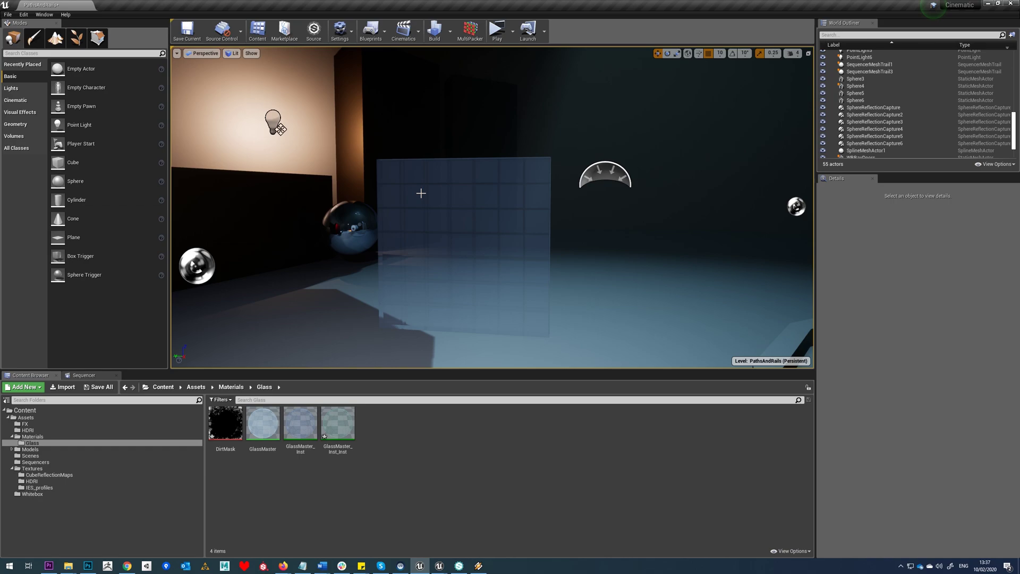
{"action": "left_click", "coordinate": [447, 200]}
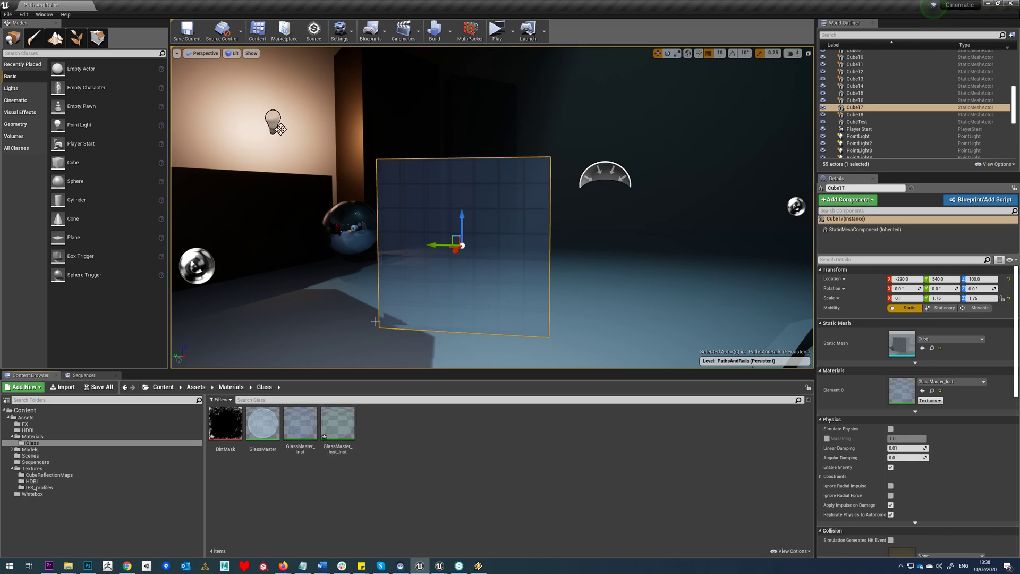
{"action": "left_click", "coordinate": [262, 425]}
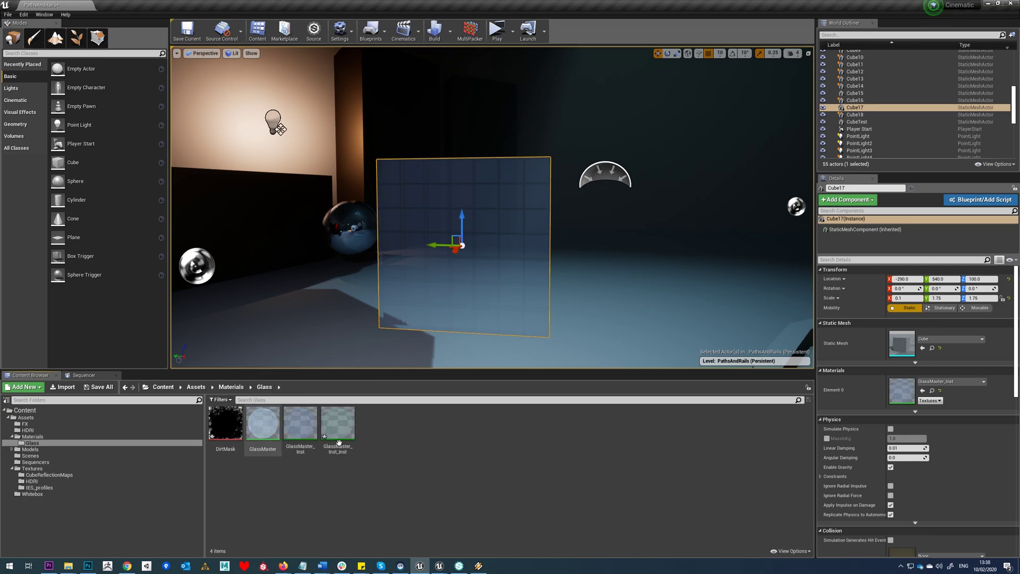
{"action": "left_click", "coordinate": [232, 444]}
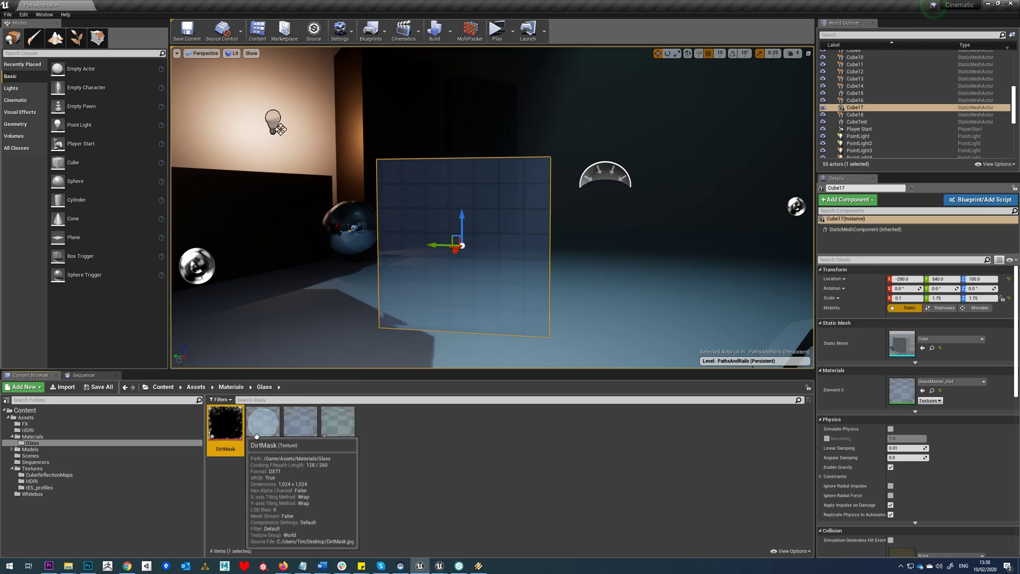
{"action": "left_click", "coordinate": [403, 447]}
Create a new material with the default name in the Glass folder and open it beside the asset list
{"action": "right_click", "coordinate": [393, 436]}
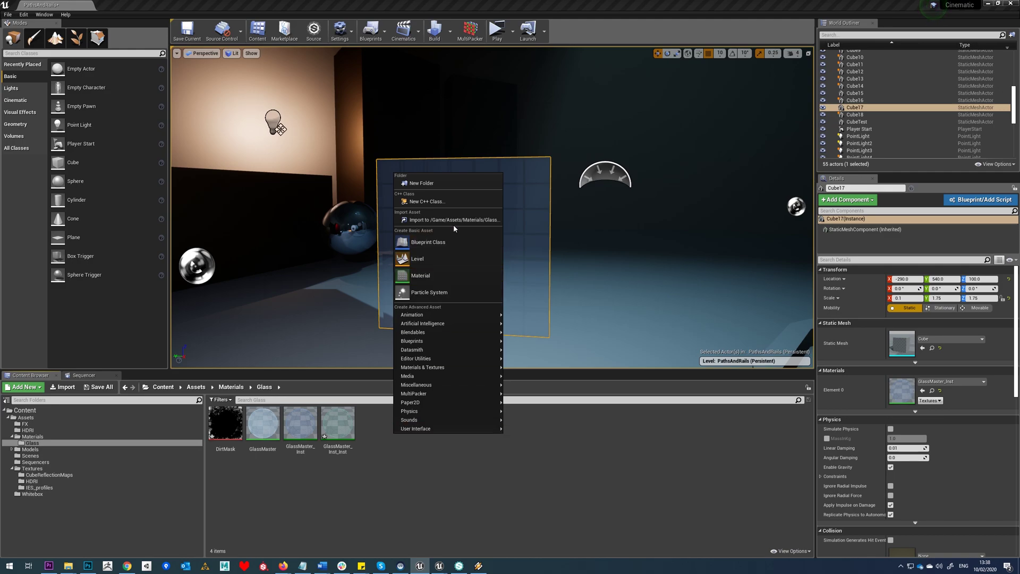
{"action": "left_click", "coordinate": [431, 275]}
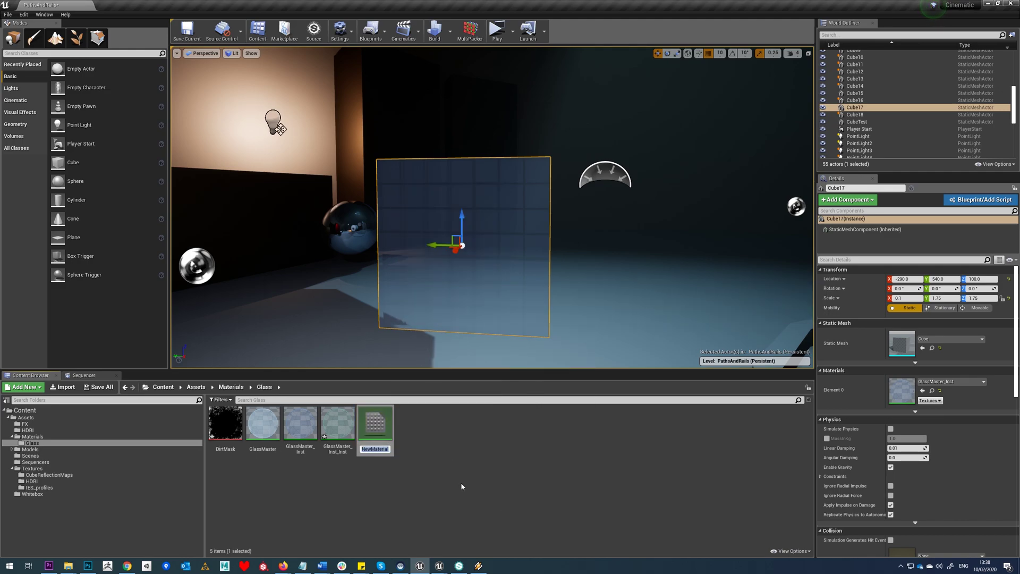
{"action": "double_click", "coordinate": [381, 428]}
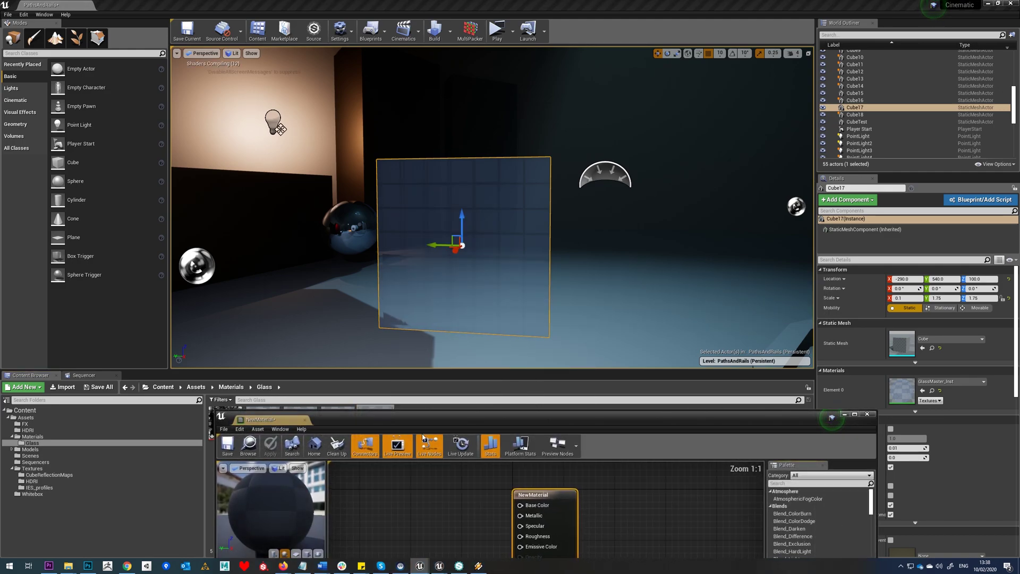
{"action": "left_click_drag", "start_coordinate": [487, 419], "coordinate": [720, 211]}
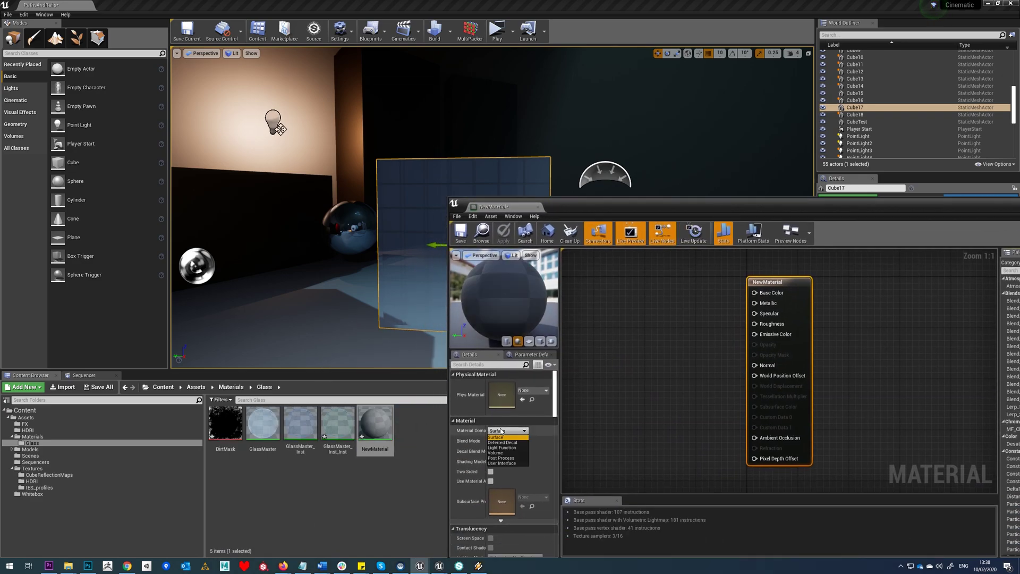
Set the new material's blend mode to Translucent and add the DirtMask texture to its graph as a texture sample
{"action": "left_click", "coordinate": [510, 440]}
{"action": "left_click", "coordinate": [499, 457]}
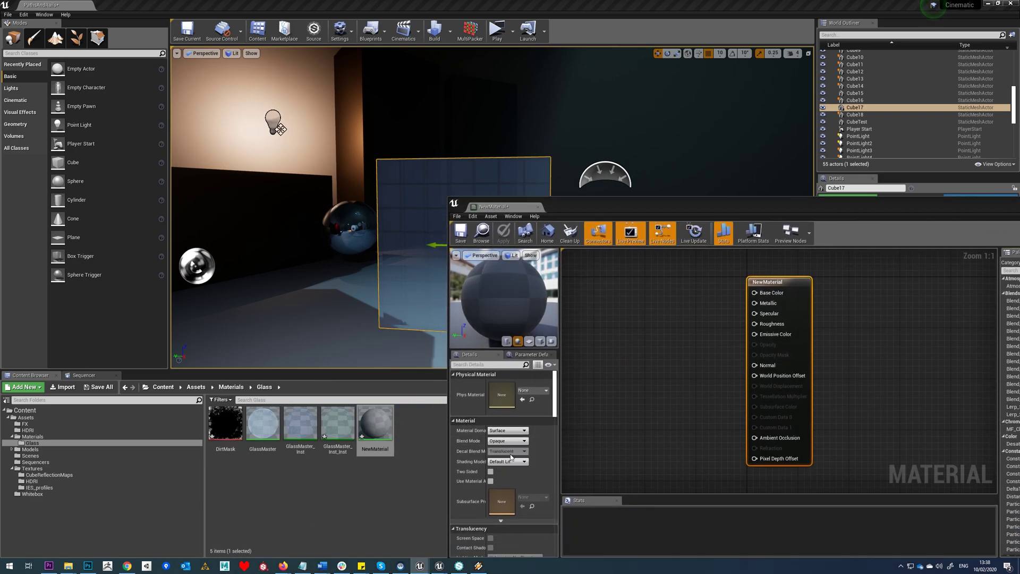
{"action": "scroll", "coordinate": [510, 505], "scroll_direction": "down", "scroll_amount": 2}
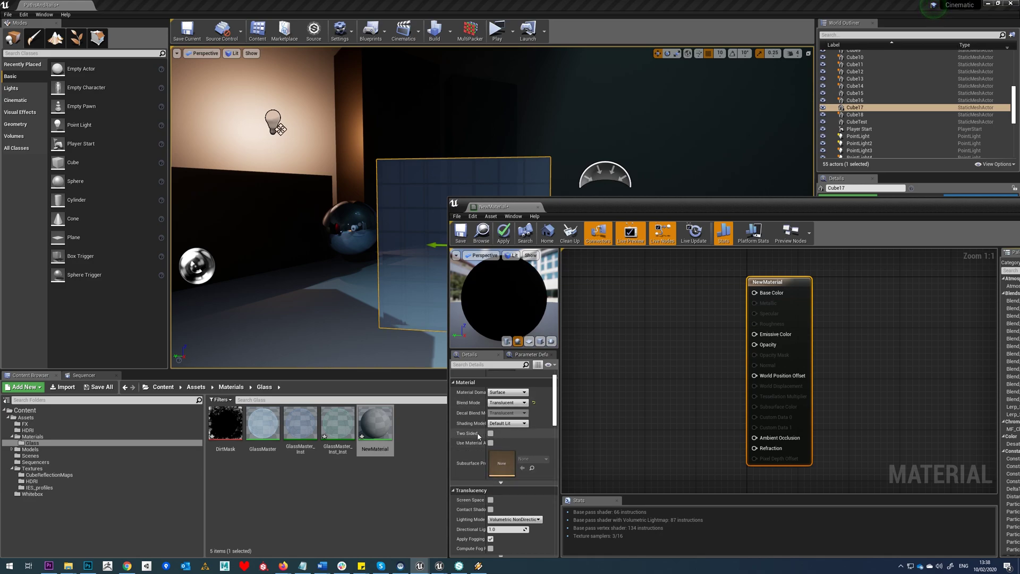
{"action": "right_click_drag", "start_coordinate": [674, 344], "coordinate": [702, 354]}
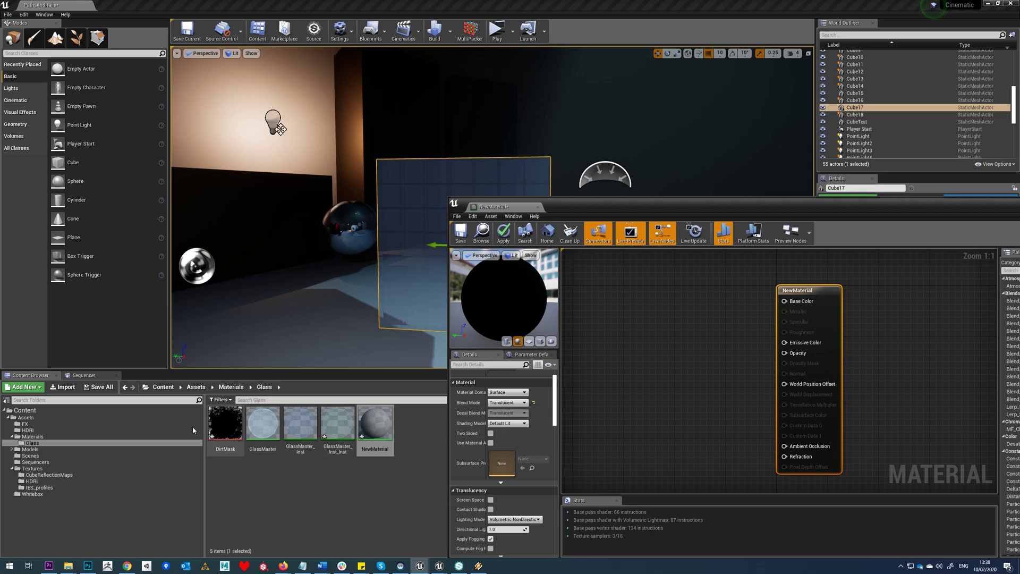
{"action": "left_click_drag", "start_coordinate": [226, 424], "coordinate": [643, 344]}
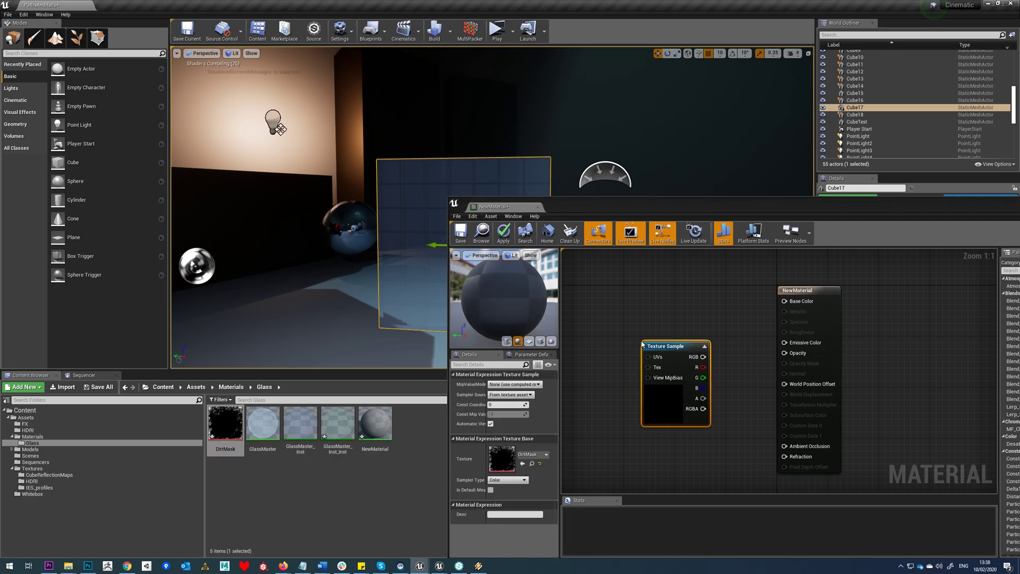
Connect the DirtMask texture sample's RGB output to the material's Opacity input and check the preview
{"action": "left_click_drag", "start_coordinate": [802, 294], "coordinate": [853, 294]}
{"action": "right_click_drag", "start_coordinate": [776, 312], "coordinate": [693, 315]}
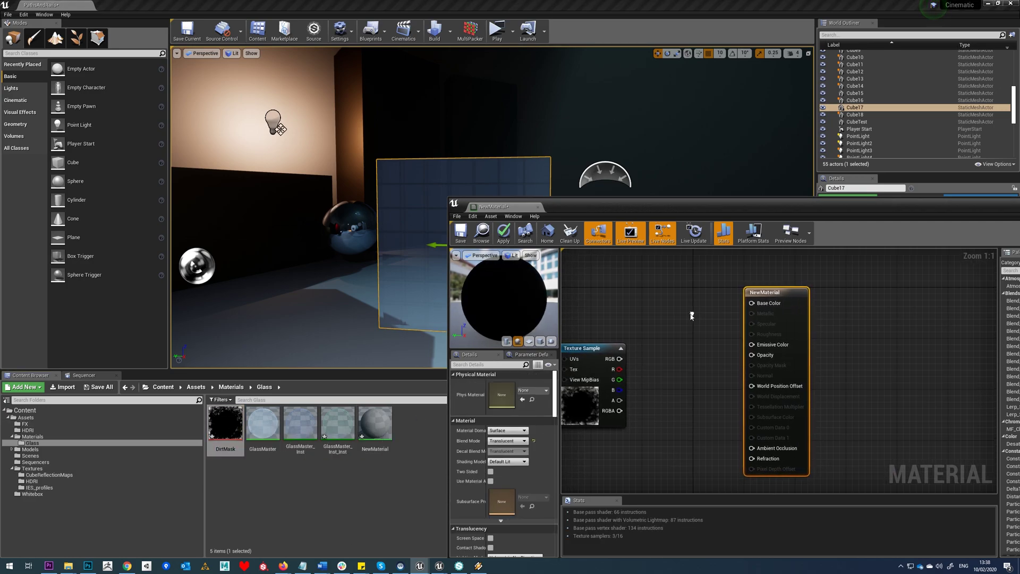
{"action": "right_click_drag", "start_coordinate": [649, 362], "coordinate": [722, 378]}
{"action": "left_click_drag", "start_coordinate": [693, 374], "coordinate": [827, 371]}
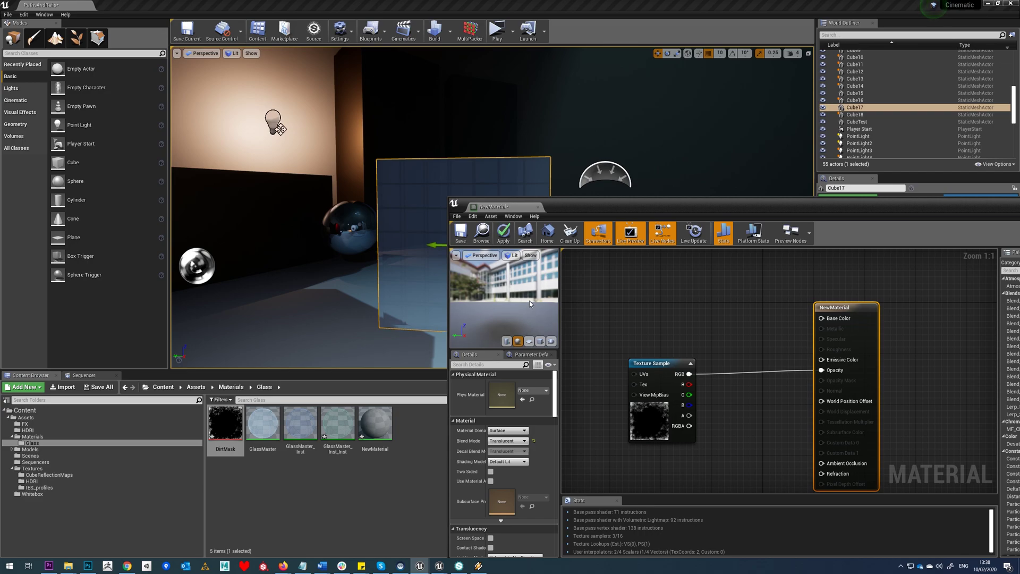
{"action": "left_click_drag", "start_coordinate": [529, 300], "coordinate": [600, 299]}
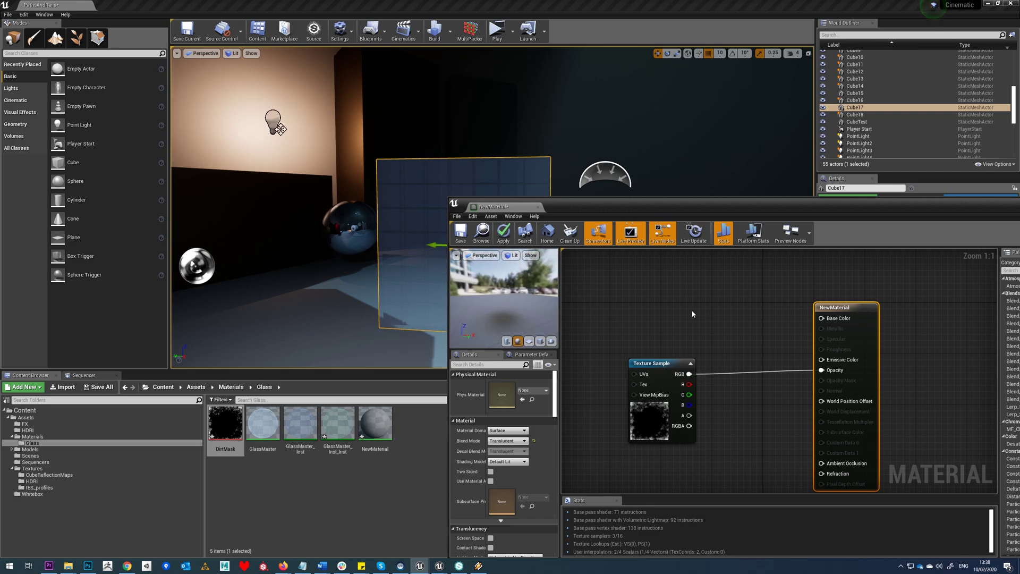
Add a three-component colour constant to the graph, connect it to Base Color, and place it above the DirtMask sample
{"action": "left_click", "coordinate": [659, 302]}
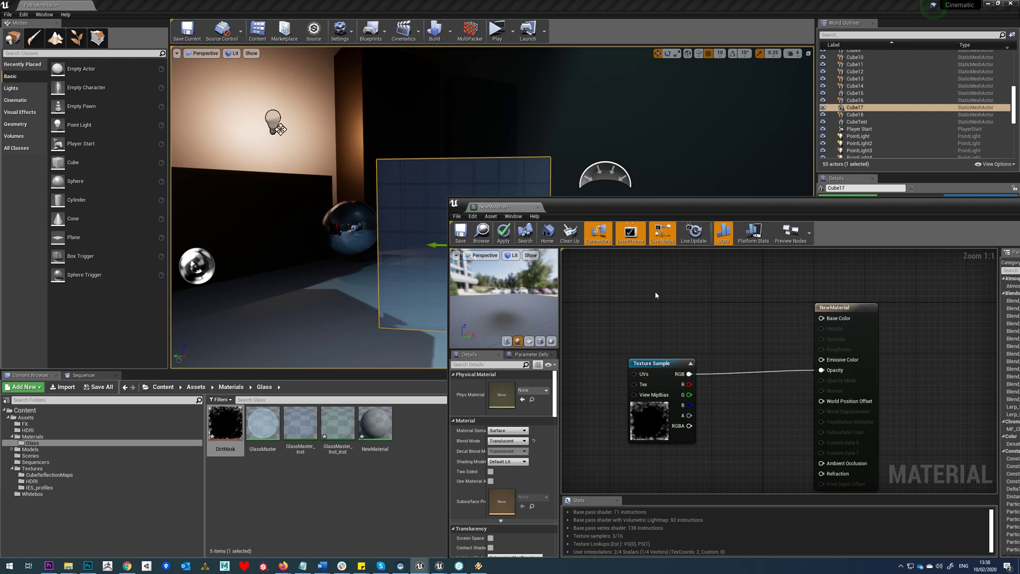
{"action": "left_click", "coordinate": [656, 295]}
{"action": "left_click_drag", "start_coordinate": [706, 308], "coordinate": [821, 318]}
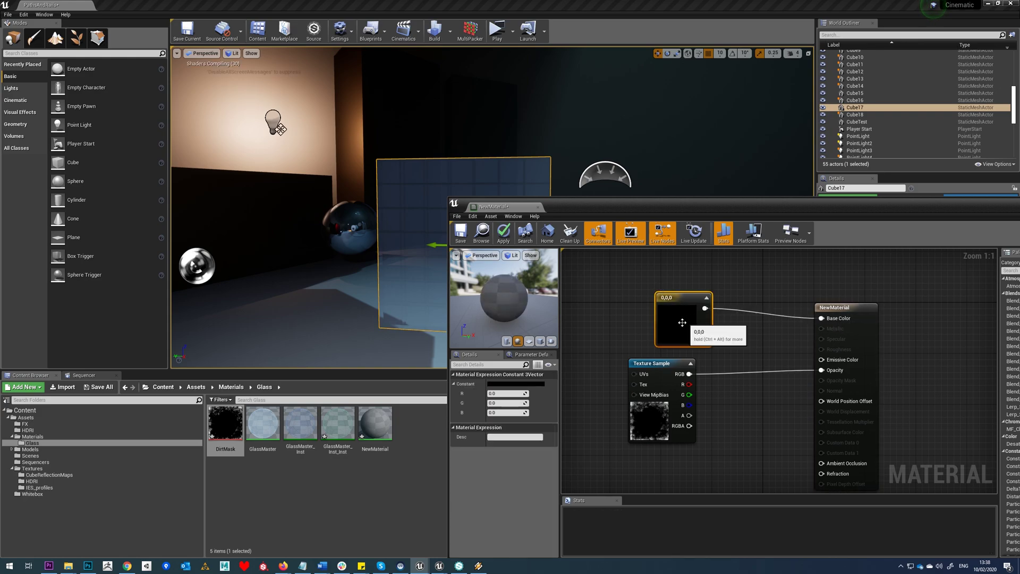
{"action": "left_click_drag", "start_coordinate": [682, 322], "coordinate": [636, 307]}
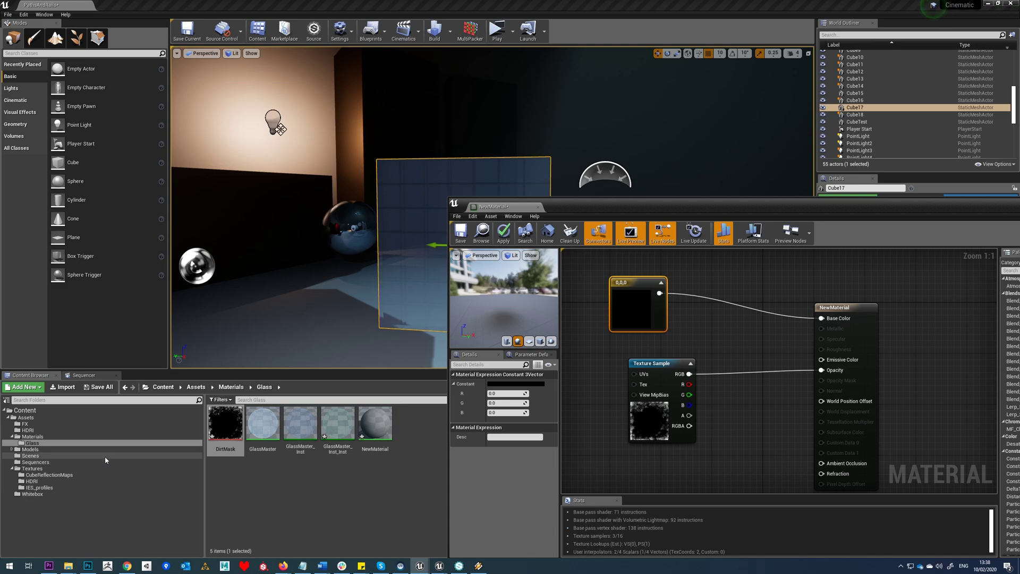
Add New_Graph_diffuse5 from the Textures folder as a texture sample, replacing a first sample made from New_Graph_diffuse6
{"action": "left_click", "coordinate": [32, 468]}
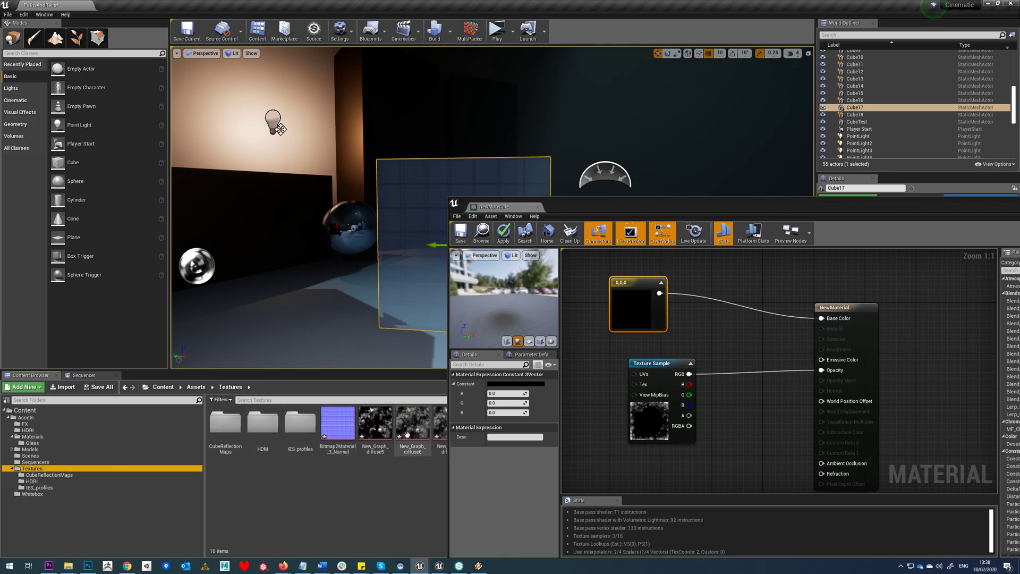
{"action": "left_click_drag", "start_coordinate": [413, 431], "coordinate": [698, 283]}
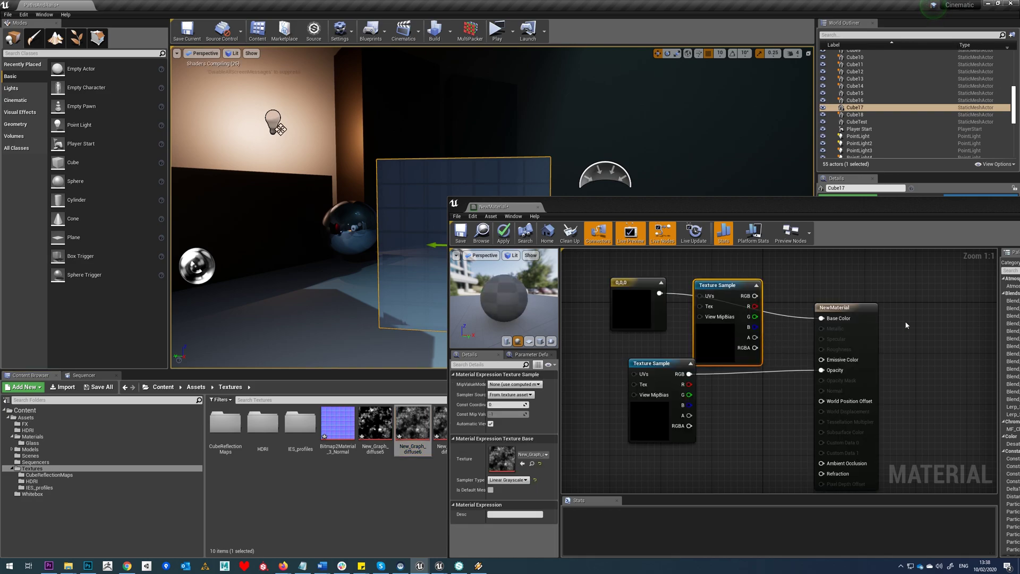
{"action": "right_click_drag", "start_coordinate": [800, 295], "coordinate": [772, 396]}
{"action": "left_click_drag", "start_coordinate": [700, 385], "coordinate": [654, 280]}
{"action": "right_click_drag", "start_coordinate": [749, 318], "coordinate": [794, 307]}
{"action": "left_click_drag", "start_coordinate": [377, 429], "coordinate": [782, 321]}
{"action": "left_click", "coordinate": [683, 335]}
{"action": "key", "text": "Delete"}
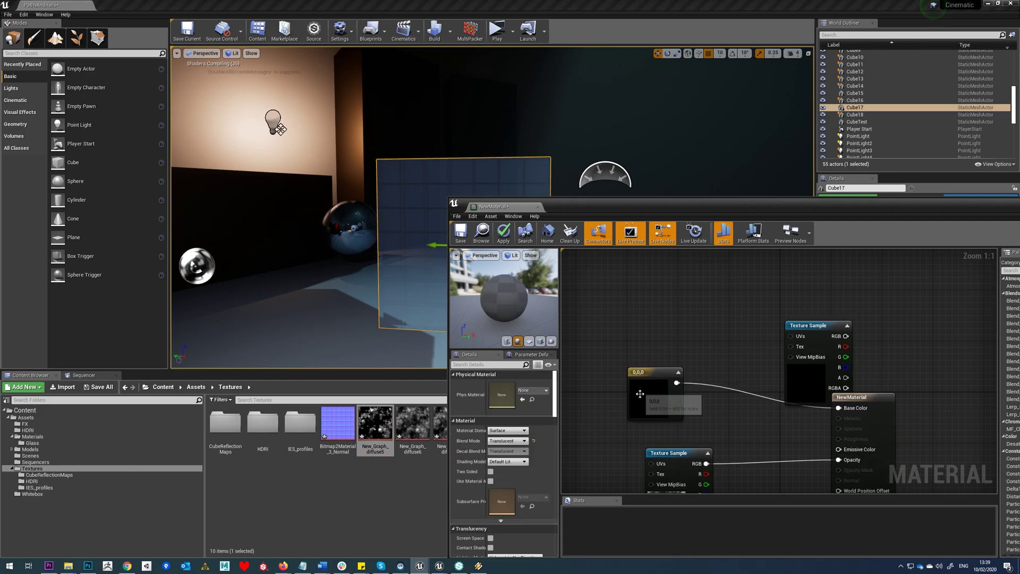
Duplicate the colour constant and set the connected one to dark brown, R 0.0833, G 0.0463, B 0.0215
{"action": "left_click_drag", "start_coordinate": [652, 375], "coordinate": [625, 391]}
{"action": "key", "text": "ctrl+c"}
{"action": "key", "text": "ctrl+v"}
{"action": "left_click", "coordinate": [504, 384]}
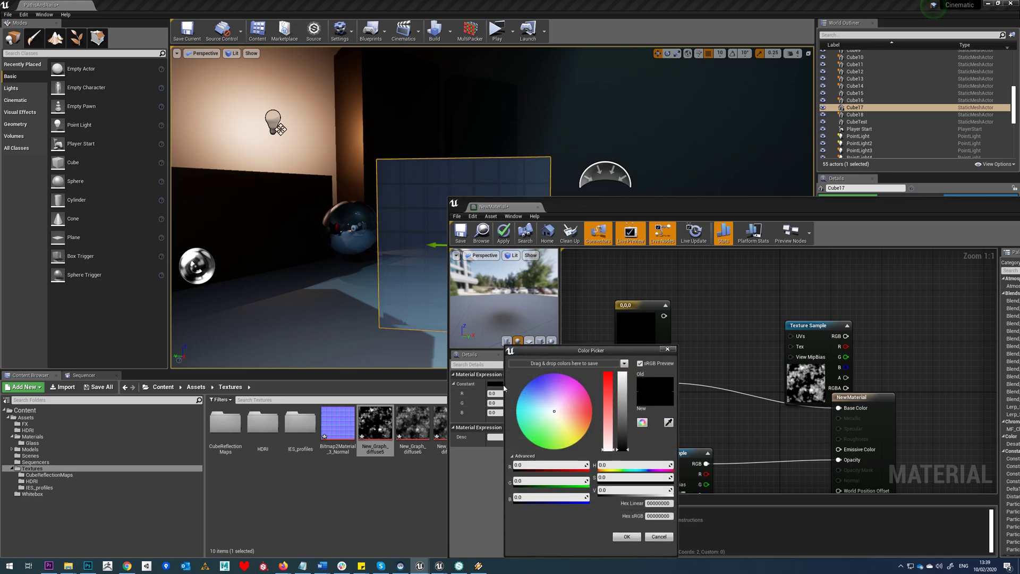
{"action": "left_click", "coordinate": [580, 423]}
{"action": "left_click_drag", "start_coordinate": [623, 421], "coordinate": [624, 444]}
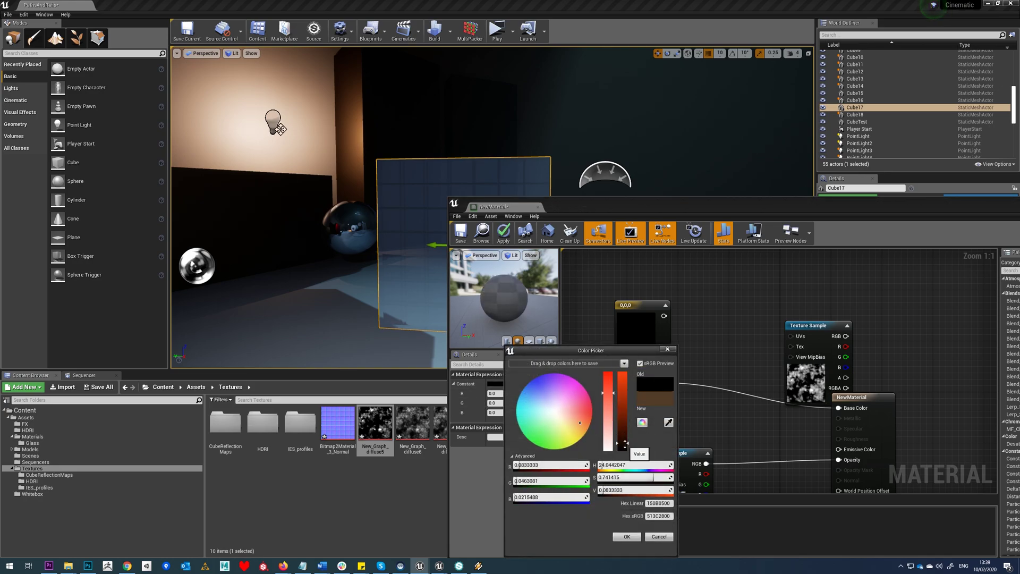
Set the unconnected colour constant to olive brown, R 0.104, G 0.0798, B 0.0242, and offset the dark brown constant slightly
{"action": "left_click", "coordinate": [659, 344]}
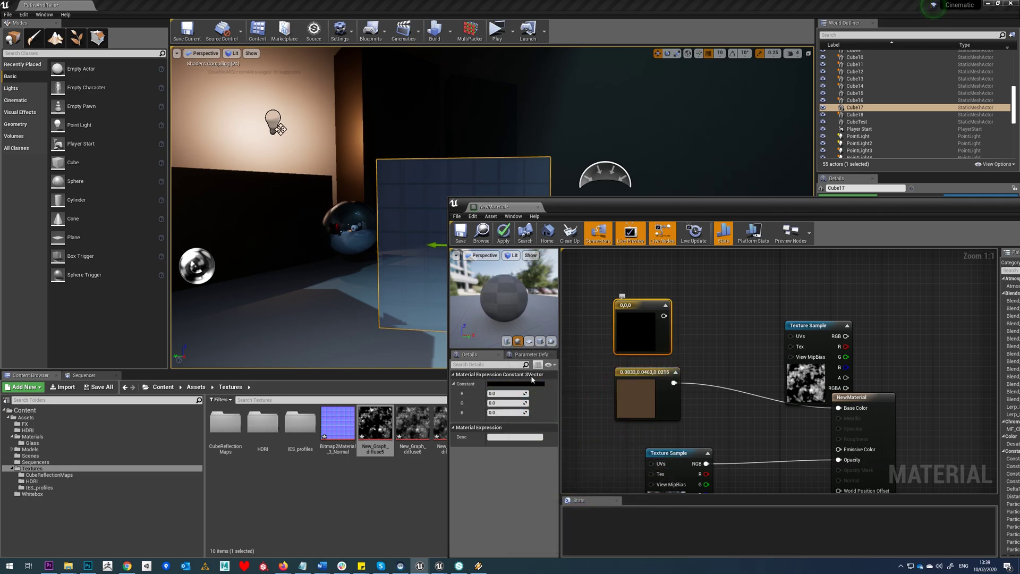
{"action": "left_click", "coordinate": [499, 384]}
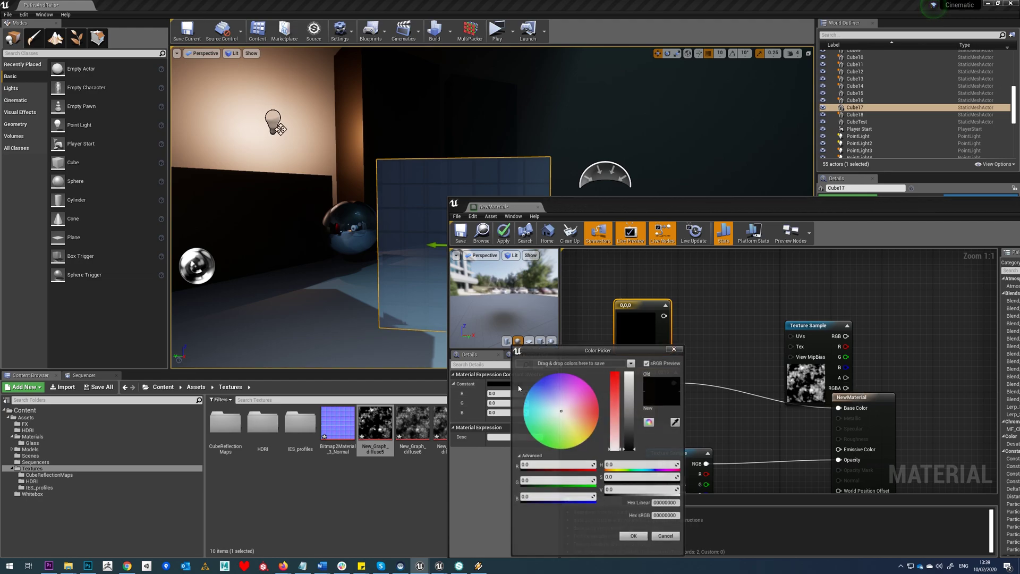
{"action": "left_click", "coordinate": [585, 426]}
{"action": "mouse_move", "coordinate": [586, 426]}
{"action": "left_mouse_down"}
{"action": "mouse_move", "coordinate": [631, 425]}
{"action": "mouse_move", "coordinate": [631, 443]}
{"action": "left_mouse_up"}
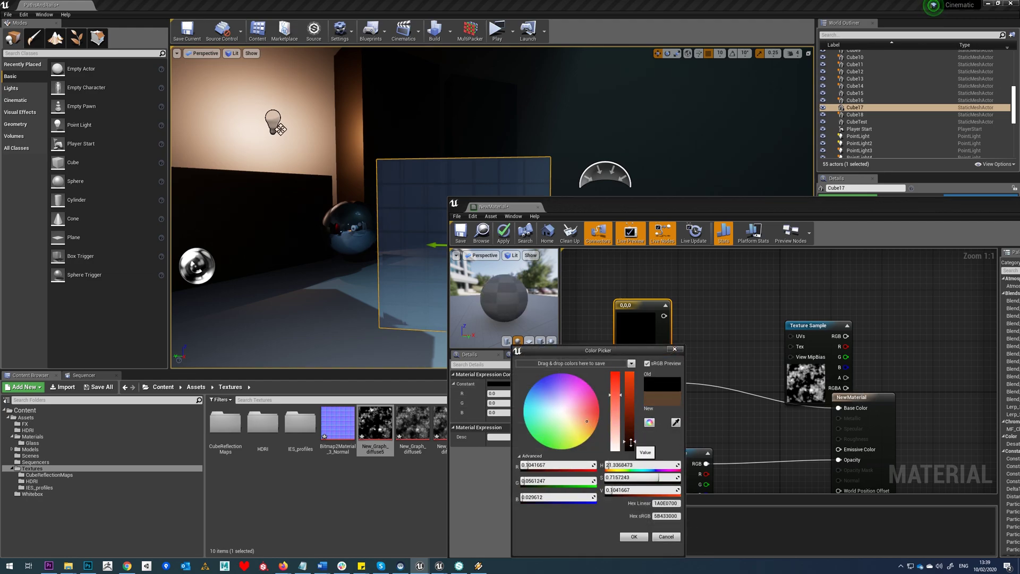
{"action": "left_click", "coordinate": [634, 536]}
{"action": "left_click_drag", "start_coordinate": [648, 398], "coordinate": [666, 398]}
{"action": "left_click", "coordinate": [640, 338]}
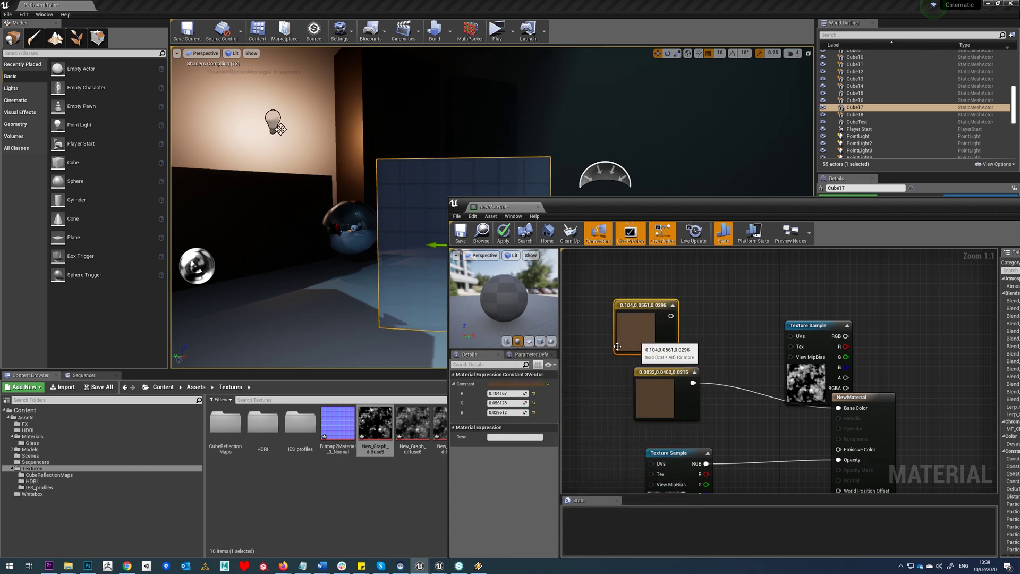
{"action": "left_click", "coordinate": [523, 384]}
{"action": "left_click_drag", "start_coordinate": [594, 426], "coordinate": [598, 434]}
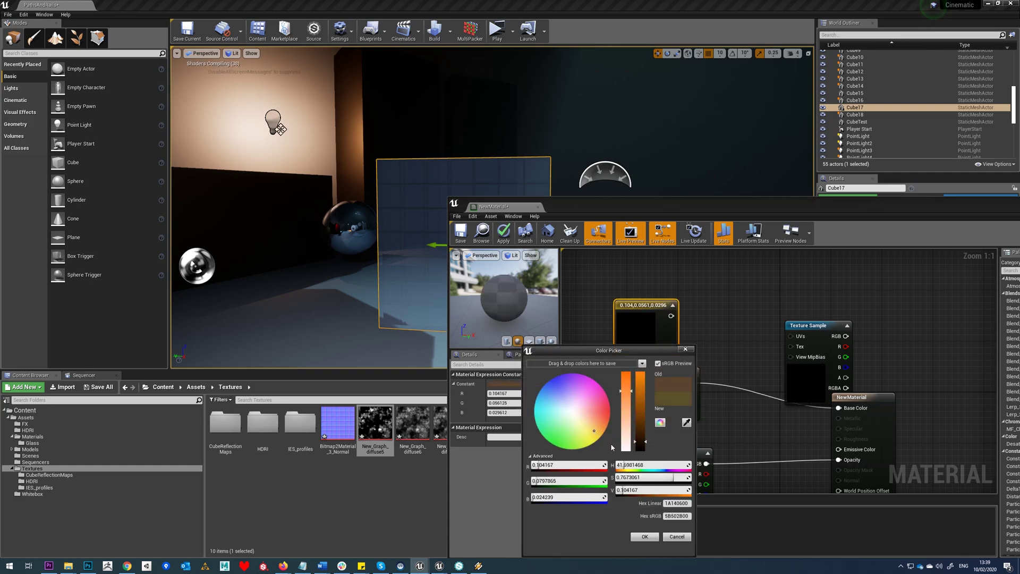
{"action": "left_click", "coordinate": [645, 536]}
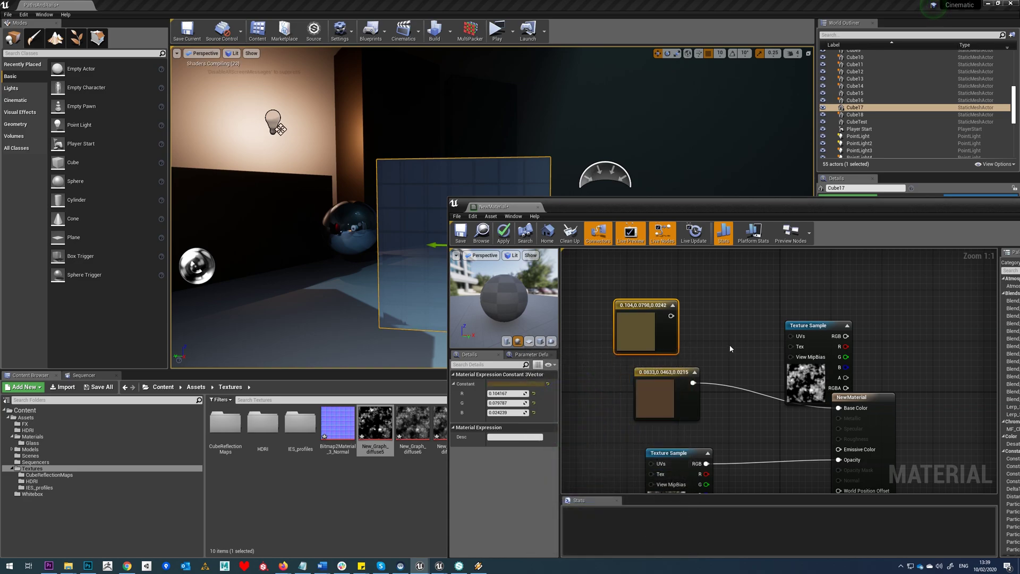
Add a Lerp node blending the olive and brown constants with New_Graph_diffuse5 as Alpha, and feed its result into Base Color
{"action": "left_click", "coordinate": [731, 315]}
{"action": "left_click_drag", "start_coordinate": [800, 327], "coordinate": [796, 309]}
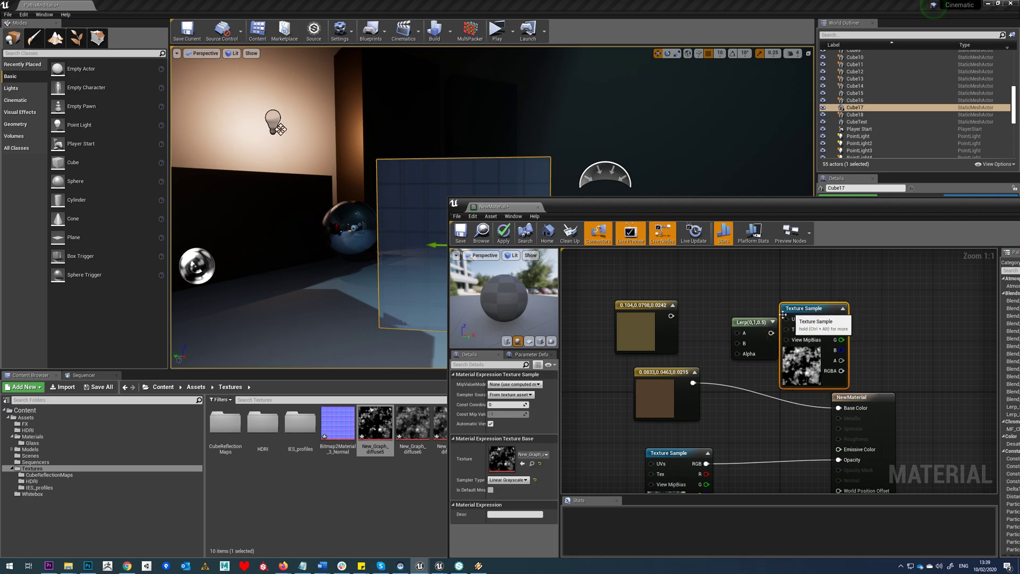
{"action": "left_click_drag", "start_coordinate": [671, 316], "coordinate": [753, 337]}
{"action": "left_click_drag", "start_coordinate": [693, 383], "coordinate": [739, 349]}
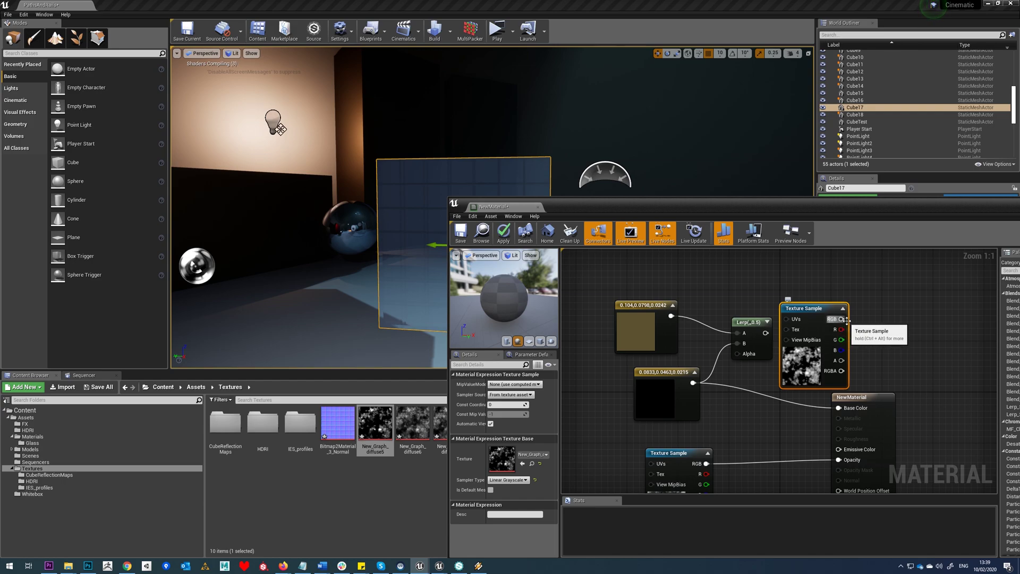
{"action": "left_click_drag", "start_coordinate": [841, 319], "coordinate": [839, 407]}
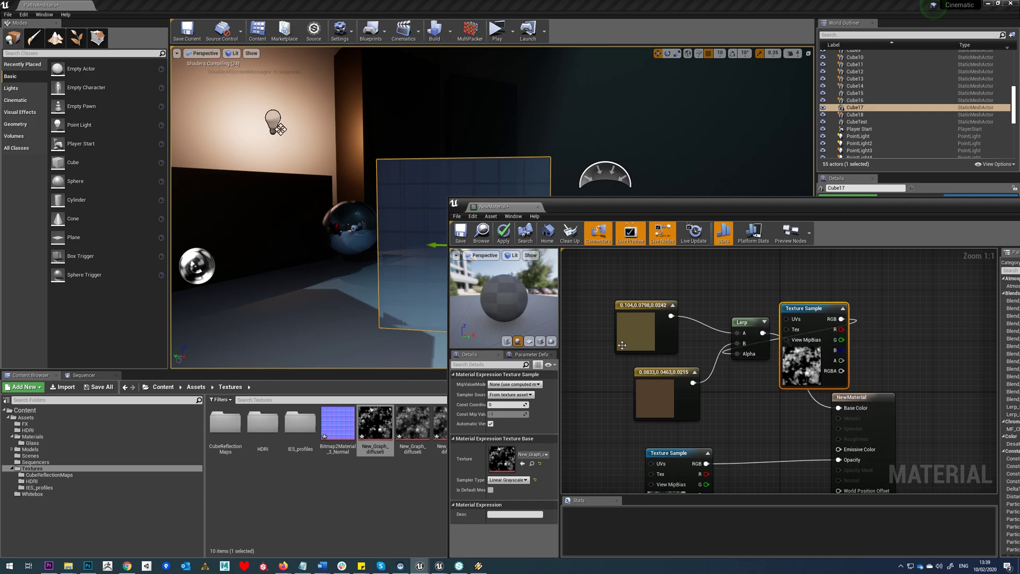
Rearrange the graph with the colour constants and texture samples stacked before the Lerp, and the Lerp before the material node
{"action": "right_click_drag", "start_coordinate": [768, 451], "coordinate": [826, 358]}
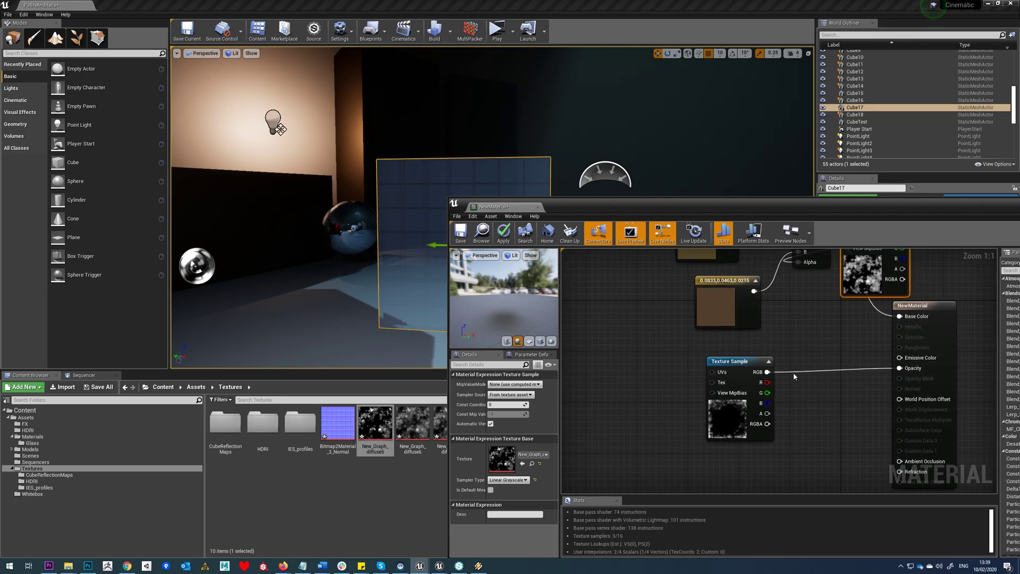
{"action": "right_click_drag", "start_coordinate": [850, 314], "coordinate": [797, 374]}
{"action": "left_click_drag", "start_coordinate": [858, 378], "coordinate": [935, 334]}
{"action": "left_click_drag", "start_coordinate": [802, 345], "coordinate": [688, 396]}
{"action": "left_click_drag", "start_coordinate": [642, 371], "coordinate": [687, 280]}
{"action": "left_click_drag", "start_coordinate": [630, 305], "coordinate": [685, 413]}
{"action": "right_click_drag", "start_coordinate": [839, 430], "coordinate": [833, 258]}
{"action": "left_click_drag", "start_coordinate": [705, 317], "coordinate": [693, 298]}
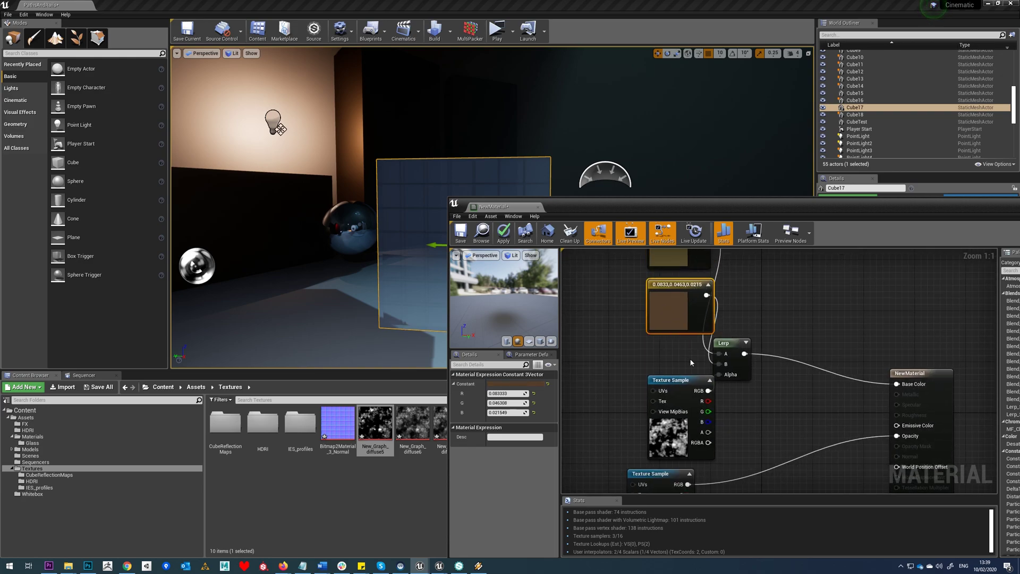
{"action": "left_click_drag", "start_coordinate": [712, 430], "coordinate": [673, 398]}
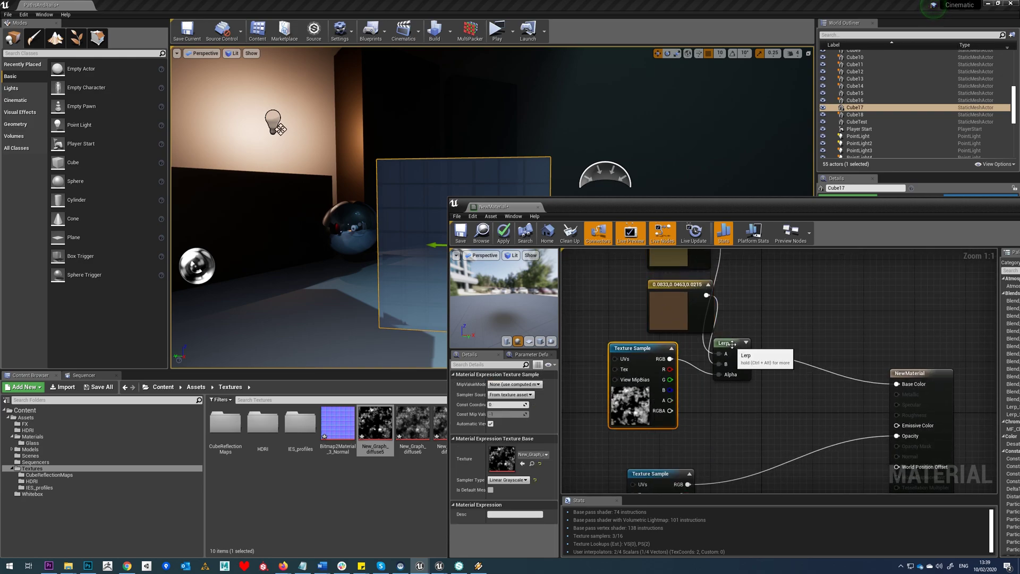
{"action": "left_click_drag", "start_coordinate": [736, 345], "coordinate": [791, 338]}
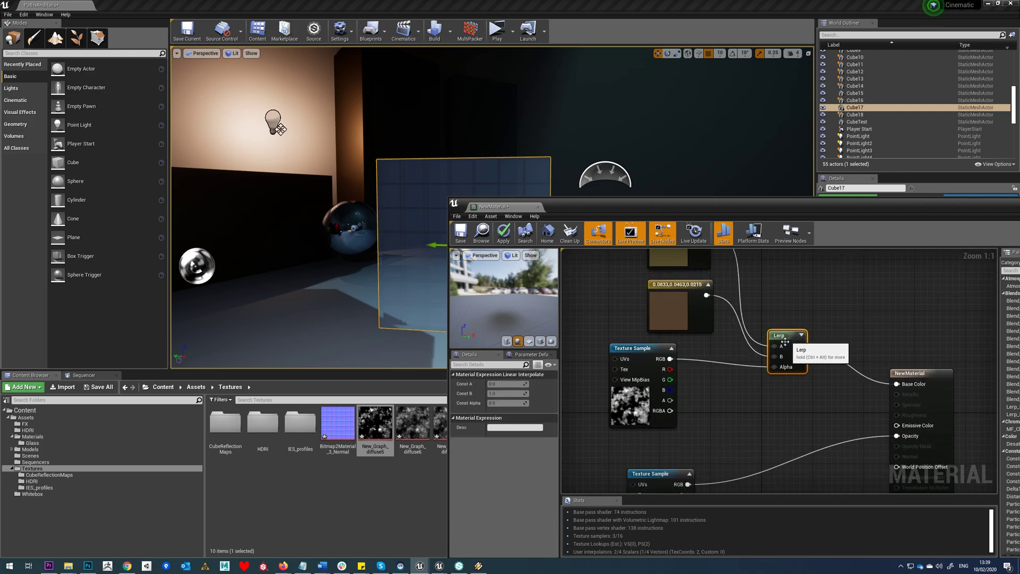
Enable Two Sided on the new material, save it, and check the preview
{"action": "left_click", "coordinate": [912, 374]}
{"action": "left_click", "coordinate": [519, 342]}
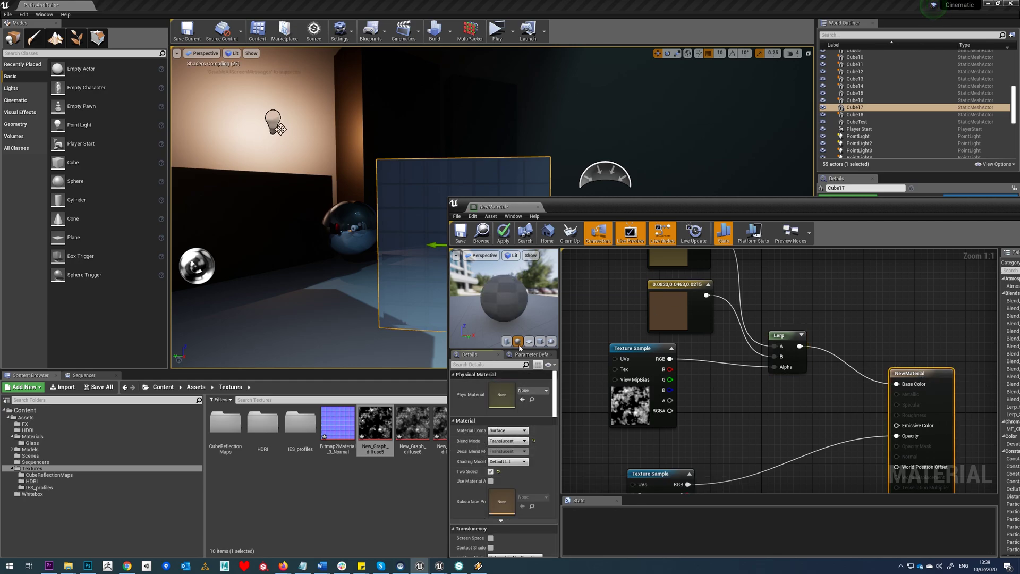
{"action": "left_click", "coordinate": [461, 233]}
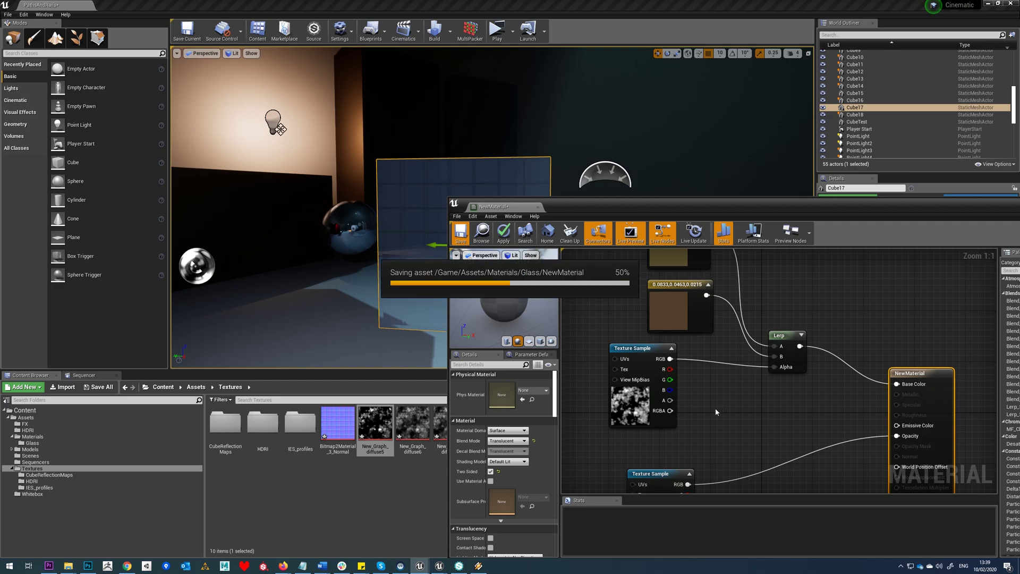
{"action": "mouse_move", "coordinate": [497, 310]}
{"action": "left_mouse_down"}
{"action": "mouse_move", "coordinate": [488, 306]}
{"action": "mouse_move", "coordinate": [496, 318]}
{"action": "mouse_move", "coordinate": [502, 310]}
{"action": "left_mouse_up"}
Move the material editor out of the way and rename NewMaterial in the Glass folder as GlassDirt
{"action": "left_click_drag", "start_coordinate": [587, 214], "coordinate": [616, 488]}
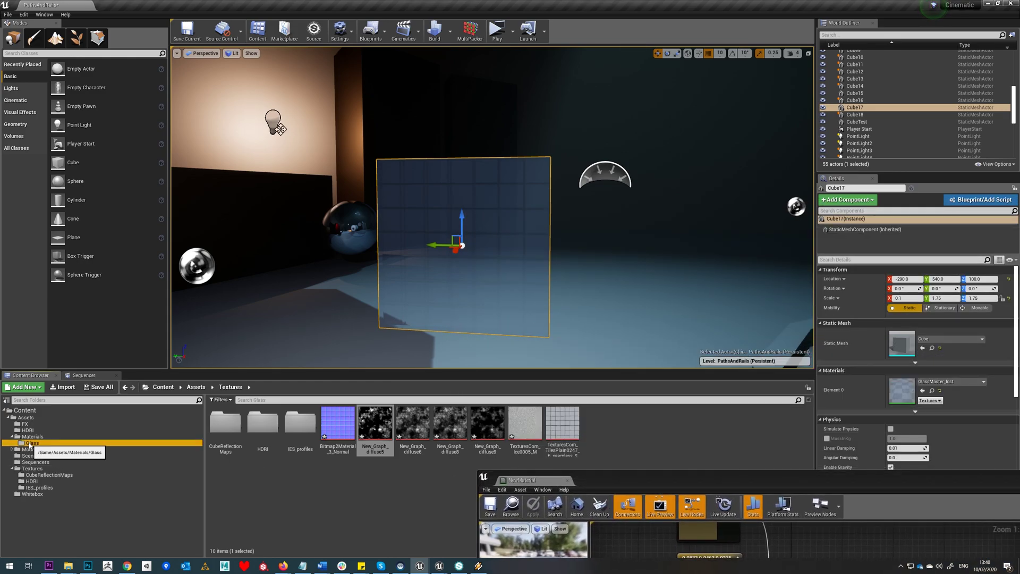
{"action": "left_click", "coordinate": [32, 443]}
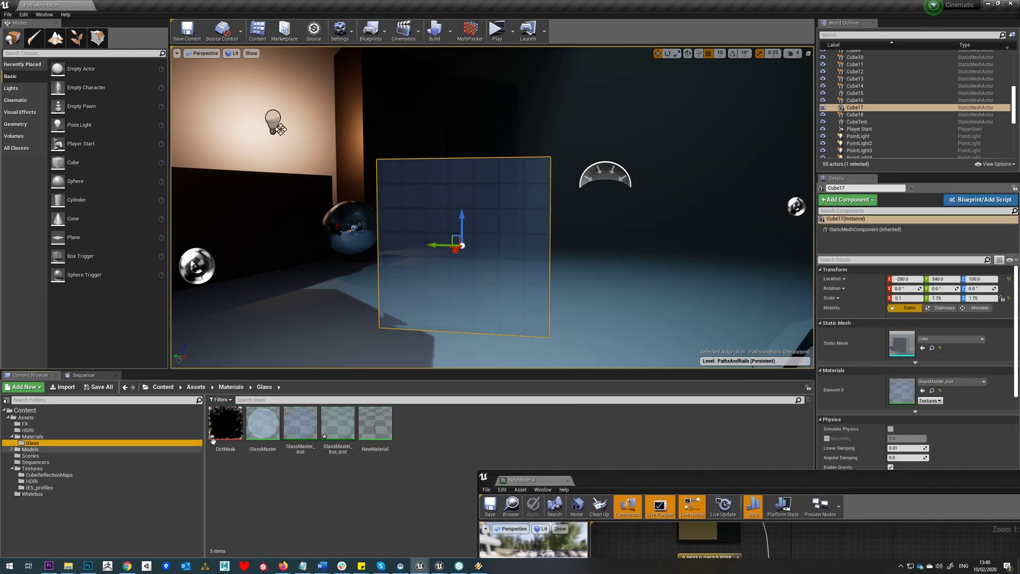
{"action": "right_click", "coordinate": [376, 425]}
{"action": "left_click", "coordinate": [397, 277]}
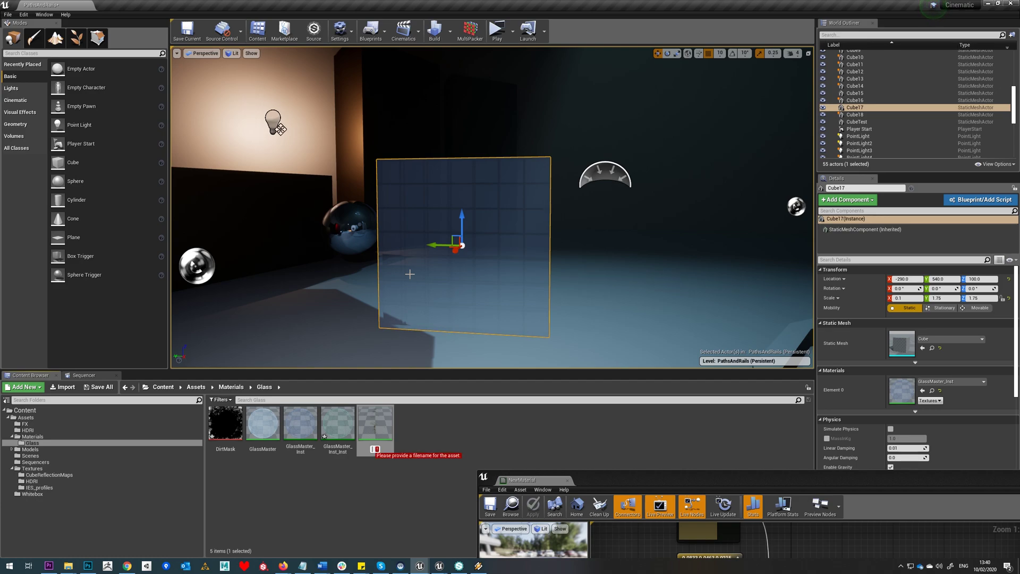
{"action": "type", "text": "GlassDirt"}
{"action": "key", "text": "Return"}
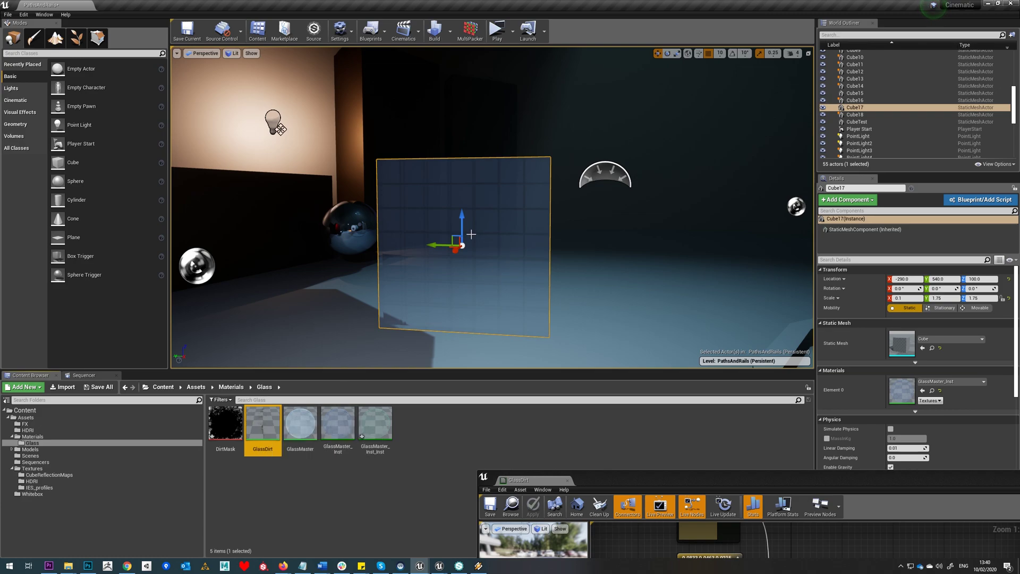
Duplicate the tiled glass panel Cube17 and align the copy with the original at X -290, Y 540
{"action": "right_click", "coordinate": [851, 108]}
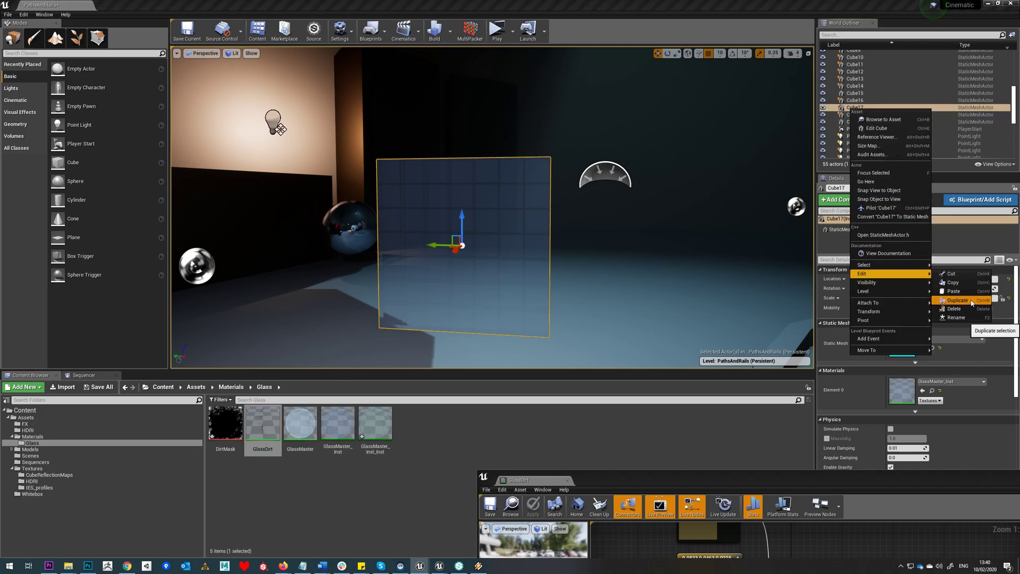
{"action": "left_click", "coordinate": [971, 300]}
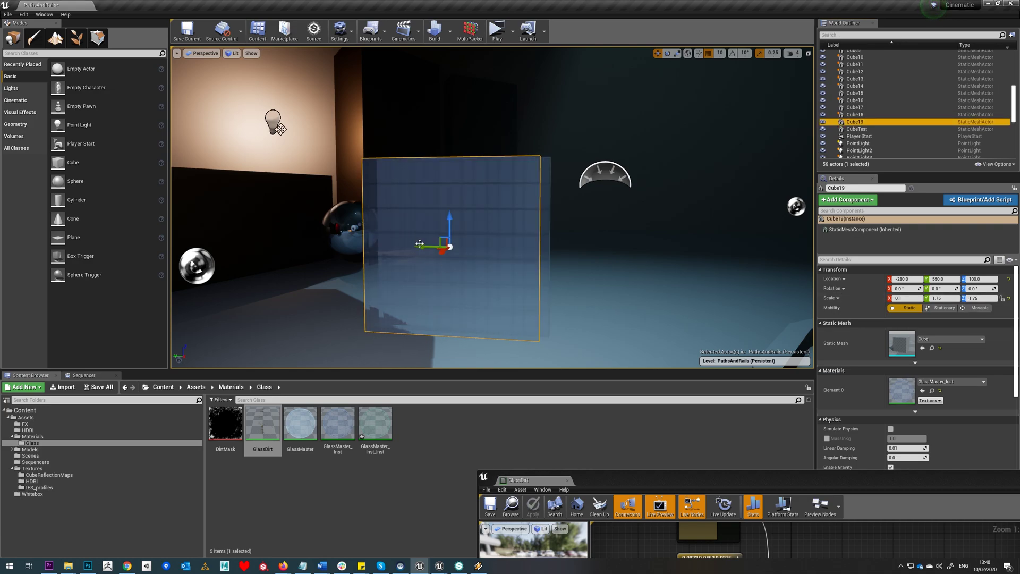
{"action": "left_click_drag", "start_coordinate": [421, 245], "coordinate": [432, 245]}
{"action": "key", "text": "d"}
{"action": "right_click_drag", "start_coordinate": [432, 245], "coordinate": [303, 237]}
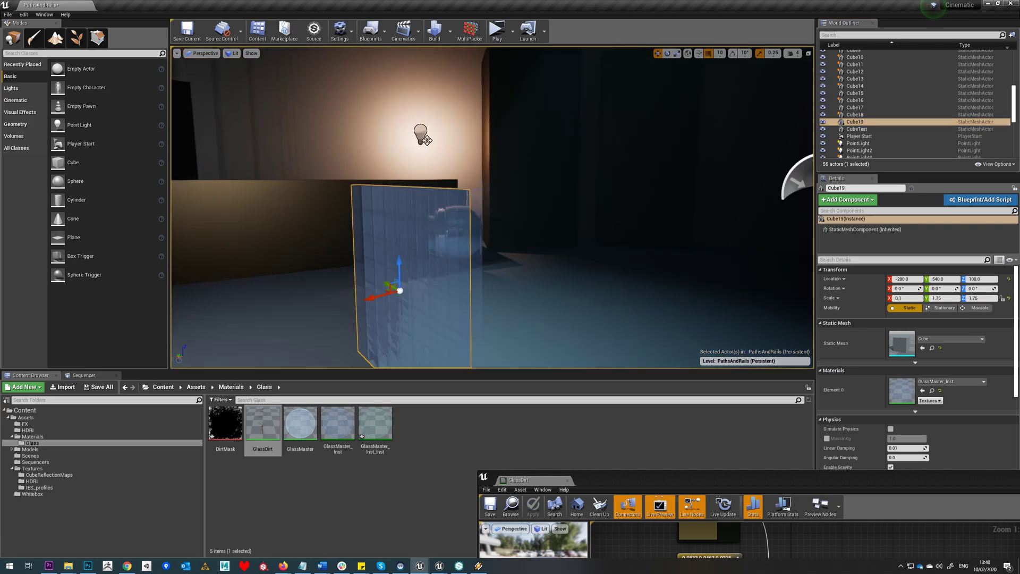
{"action": "right_click_drag", "start_coordinate": [348, 308], "coordinate": [356, 306]}
{"action": "left_click_drag", "start_coordinate": [282, 305], "coordinate": [295, 302]}
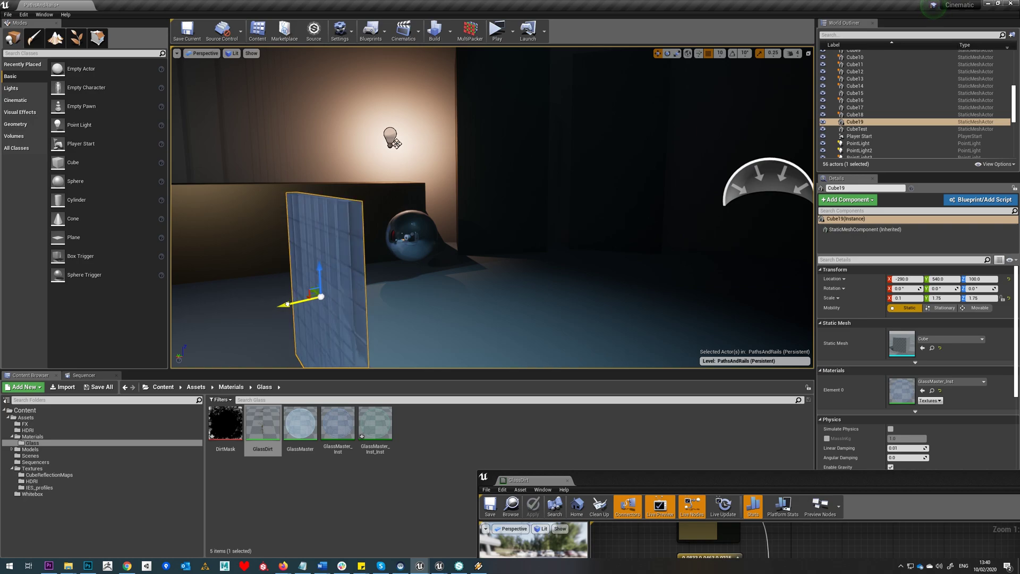
{"action": "right_click_drag", "start_coordinate": [452, 294], "coordinate": [622, 311]}
{"action": "key", "text": "a"}
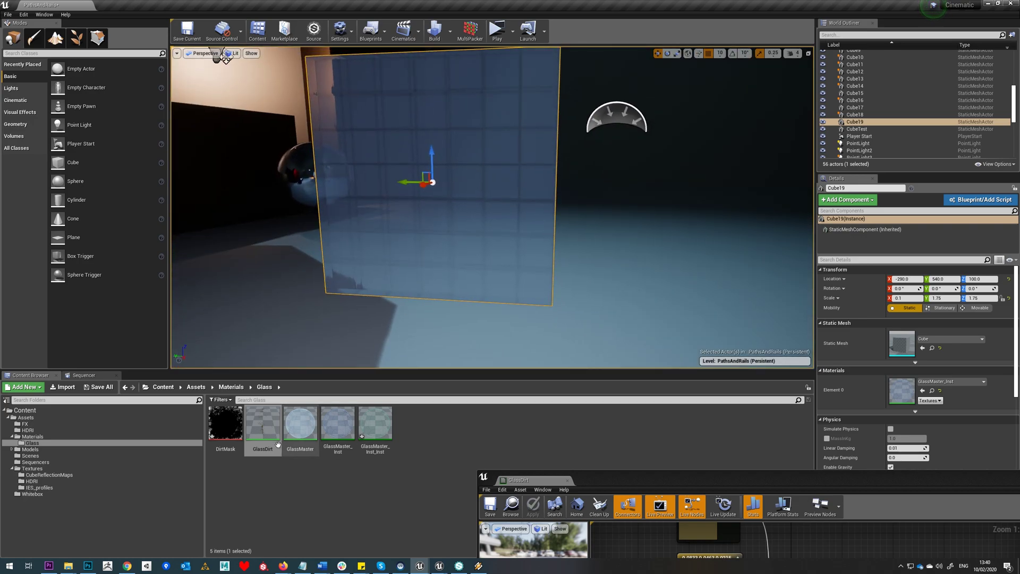
Assign the GlassDirt material to the duplicated glass panel and check the dirt overlay from different angles
{"action": "left_click_drag", "start_coordinate": [278, 444], "coordinate": [911, 392]}
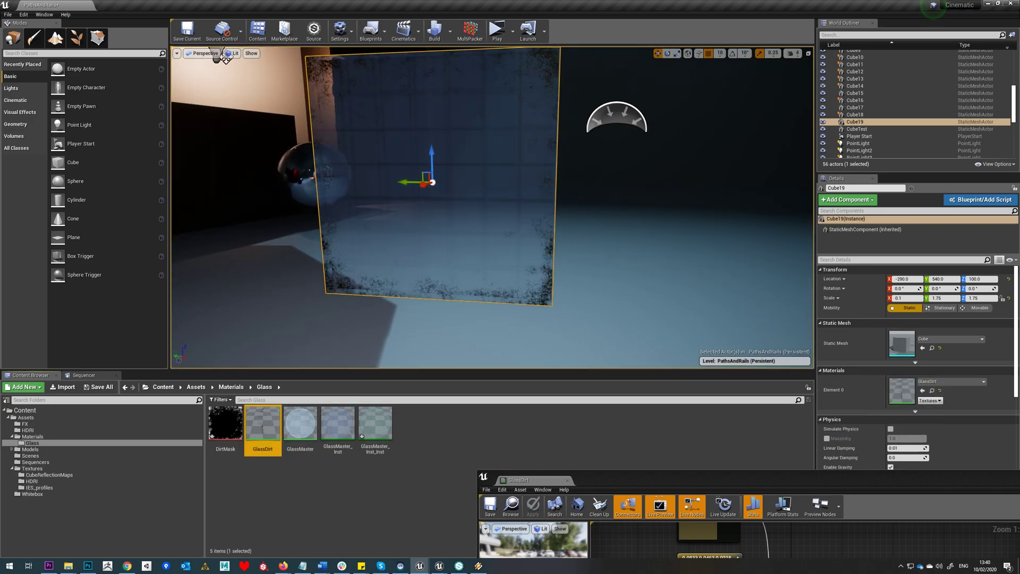
{"action": "right_click_drag", "start_coordinate": [707, 309], "coordinate": [701, 303]}
{"action": "scroll", "coordinate": [740, 296], "scroll_direction": "down", "scroll_amount": 6}
{"action": "mouse_move", "coordinate": [740, 296]}
{"action": "middle_mouse_down"}
{"action": "mouse_move", "coordinate": [709, 289]}
{"action": "mouse_move", "coordinate": [728, 287]}
{"action": "middle_mouse_up"}
{"action": "scroll", "coordinate": [701, 293], "scroll_direction": "up", "scroll_amount": 3}
{"action": "left_click", "coordinate": [702, 293]}
{"action": "right_click_drag", "start_coordinate": [702, 294], "coordinate": [638, 297]}
{"action": "middle_click_drag", "start_coordinate": [638, 298], "coordinate": [683, 319]}
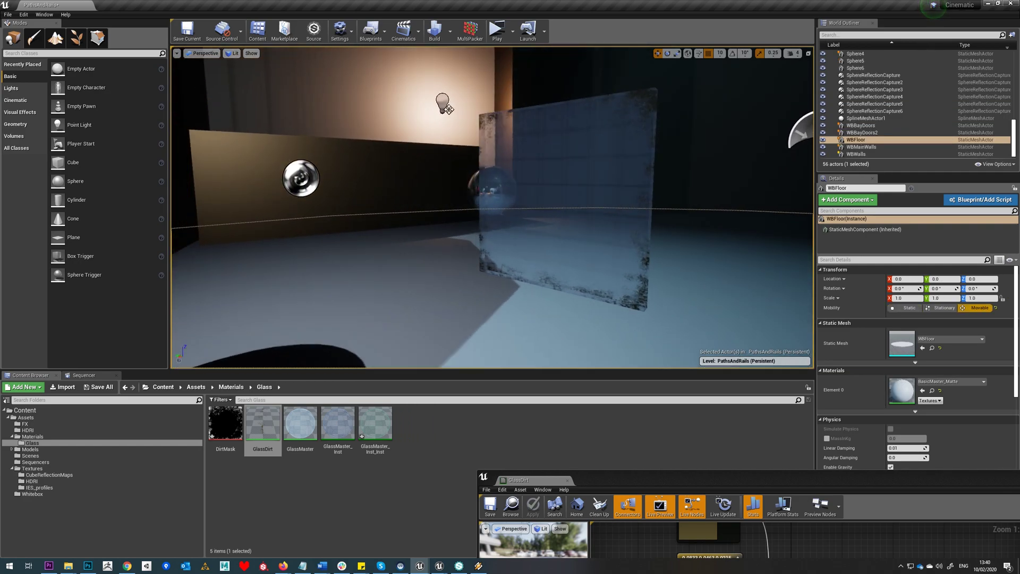
Duplicate the large glass sphere and align the copy with the original at X 280, Y 630
{"action": "right_click_drag", "start_coordinate": [492, 208], "coordinate": [588, 209]}
{"action": "mouse_move", "coordinate": [676, 289]}
{"action": "right_mouse_down"}
{"action": "mouse_move", "coordinate": [600, 284]}
{"action": "mouse_move", "coordinate": [665, 288]}
{"action": "mouse_move", "coordinate": [657, 285]}
{"action": "right_mouse_up"}
{"action": "scroll", "coordinate": [676, 289], "scroll_direction": "down", "scroll_amount": 4}
{"action": "left_click", "coordinate": [698, 196]}
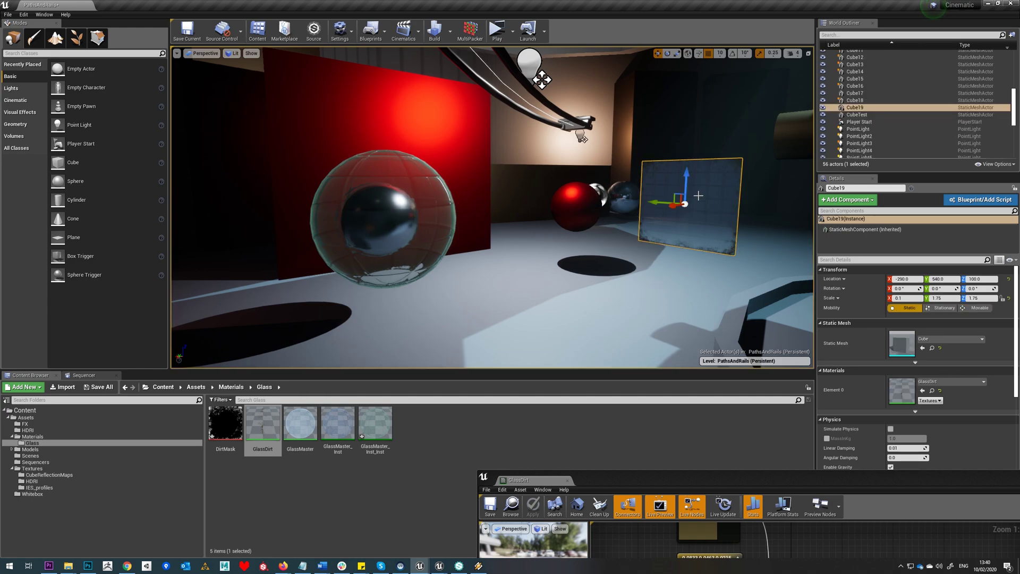
{"action": "left_click", "coordinate": [421, 190]}
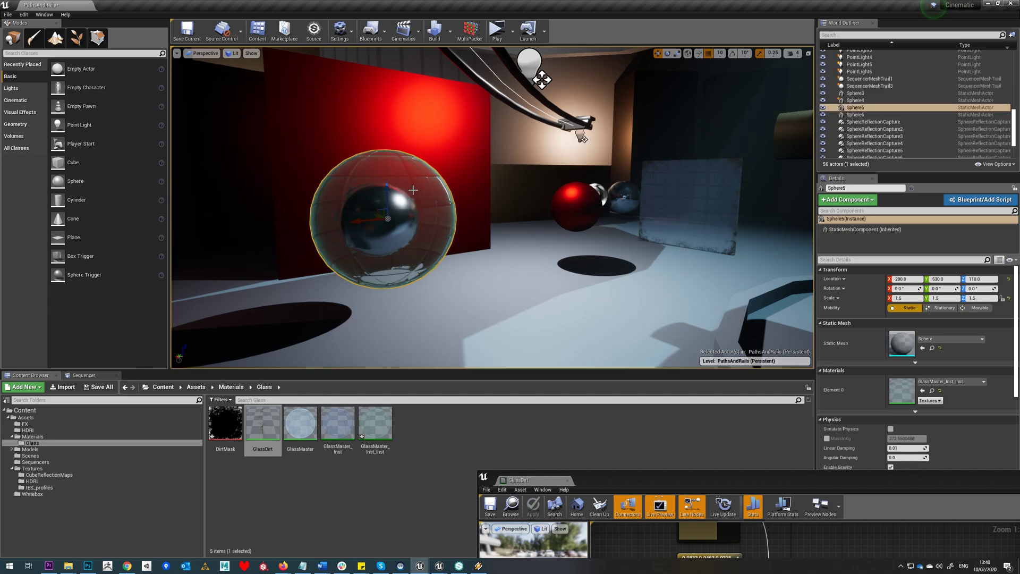
{"action": "left_click", "coordinate": [23, 15]}
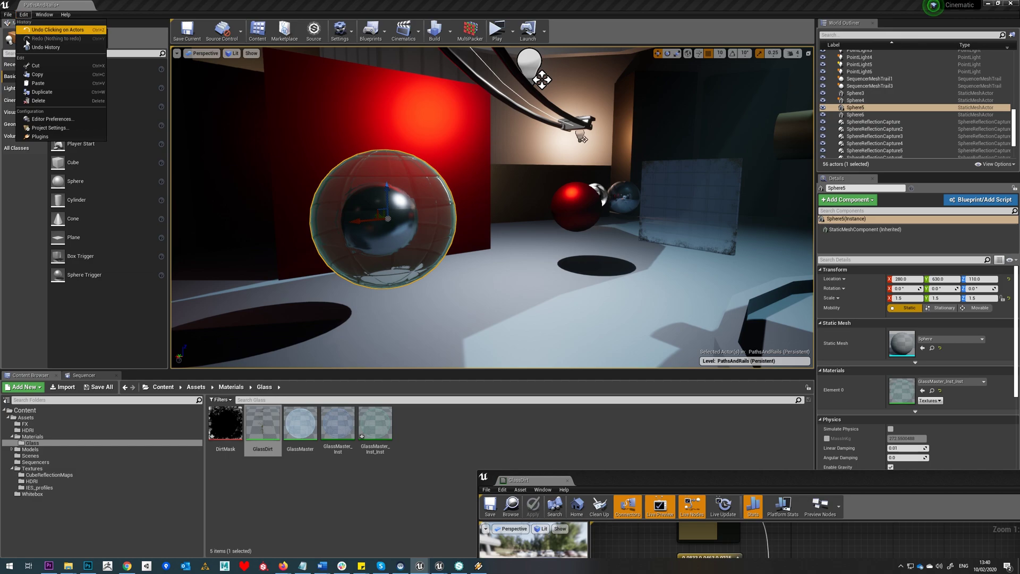
{"action": "left_click", "coordinate": [48, 97]}
{"action": "left_click_drag", "start_coordinate": [345, 225], "coordinate": [352, 220]}
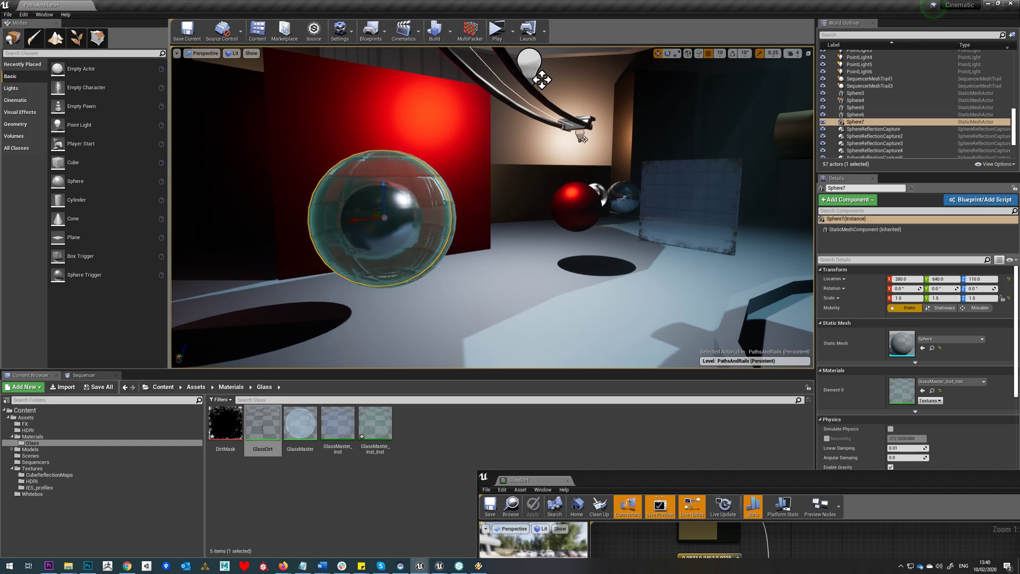
{"action": "right_click_drag", "start_coordinate": [357, 206], "coordinate": [409, 228]}
{"action": "left_click_drag", "start_coordinate": [529, 331], "coordinate": [674, 250]}
{"action": "right_click_drag", "start_coordinate": [673, 251], "coordinate": [601, 244]}
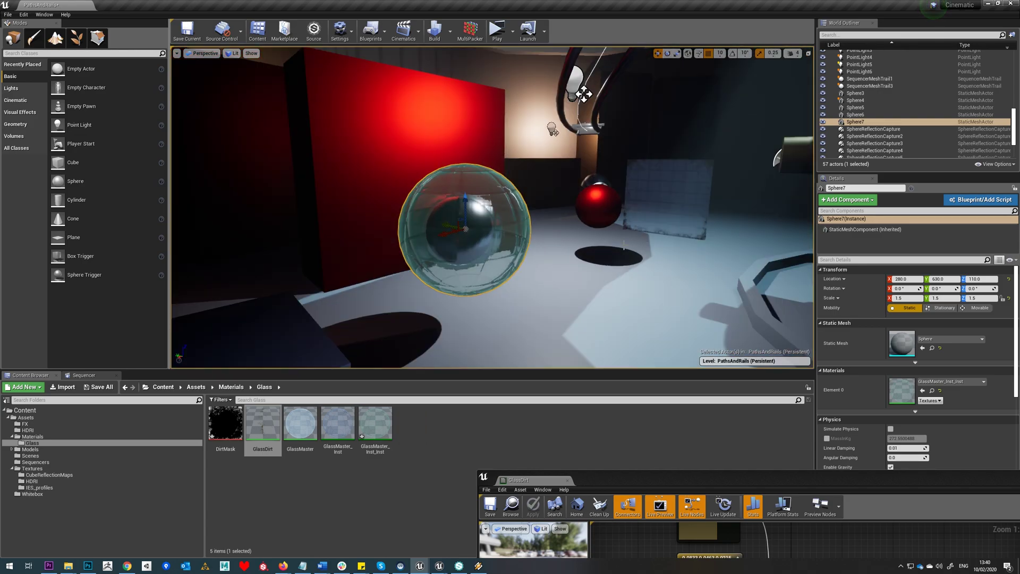
Assign the GlassDirt material to the duplicated sphere and compare it with the dirty glass panel
{"action": "left_click_drag", "start_coordinate": [263, 423], "coordinate": [901, 389]}
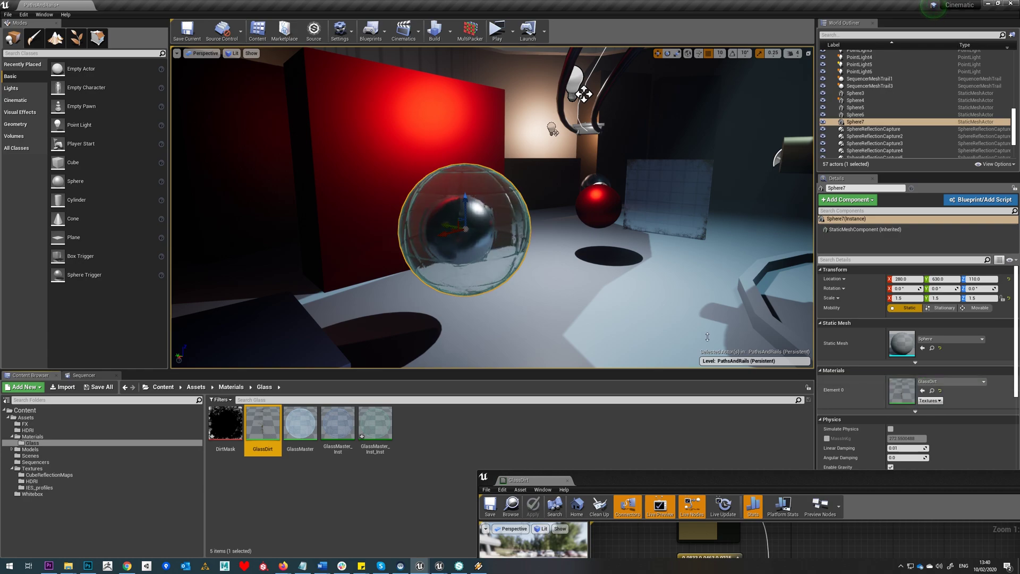
{"action": "right_click_drag", "start_coordinate": [531, 239], "coordinate": [567, 254]}
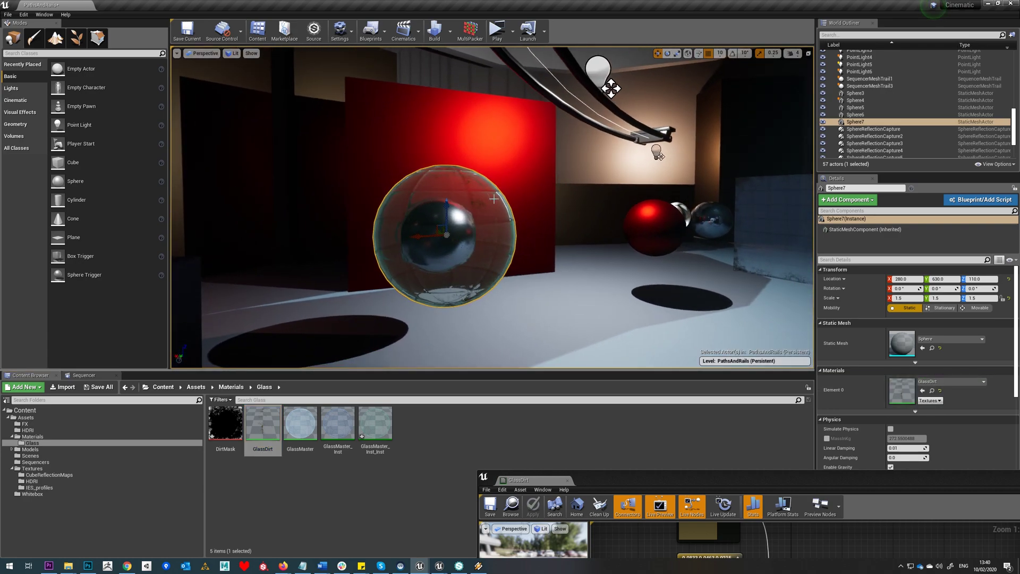
{"action": "right_click_drag", "start_coordinate": [495, 199], "coordinate": [605, 242]}
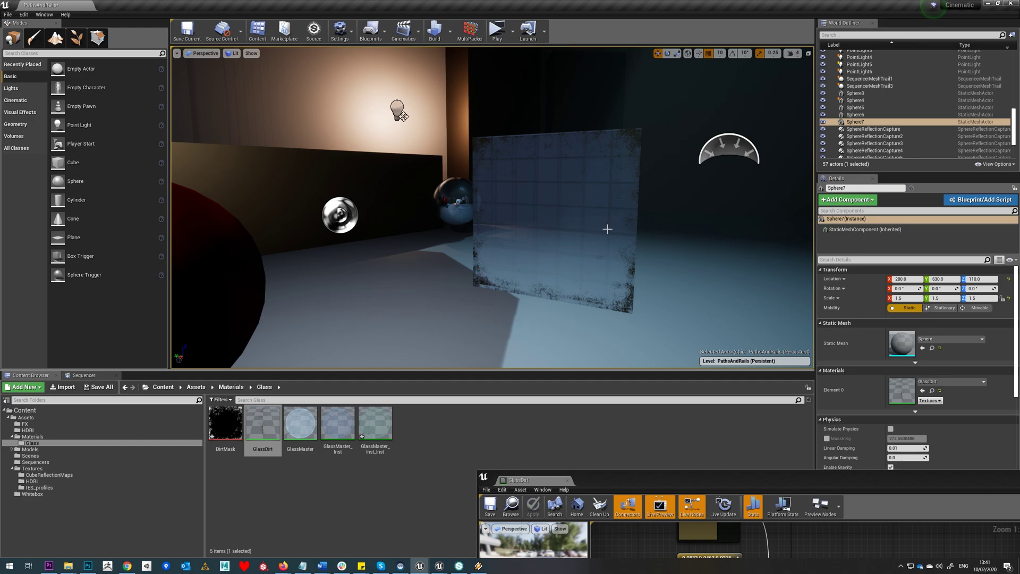
Set GlassDirt's translucency lighting mode to Surface TranslucencyVolume, save the material, and check the panel's lower corner up close
{"action": "left_click_drag", "start_coordinate": [740, 476], "coordinate": [783, 161]}
{"action": "scroll", "coordinate": [576, 404], "scroll_direction": "down", "scroll_amount": 2}
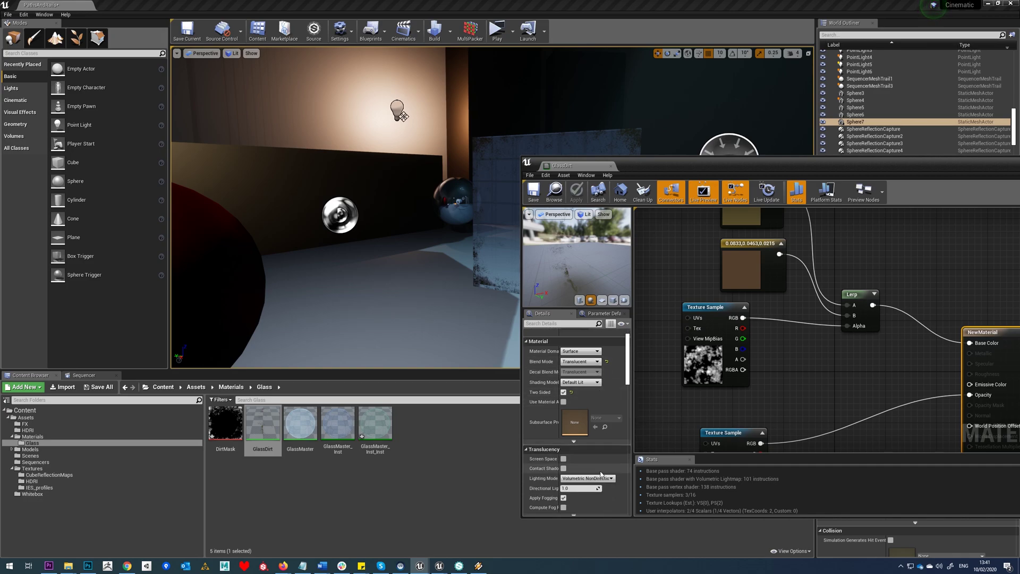
{"action": "right_click_drag", "start_coordinate": [829, 358], "coordinate": [735, 298]}
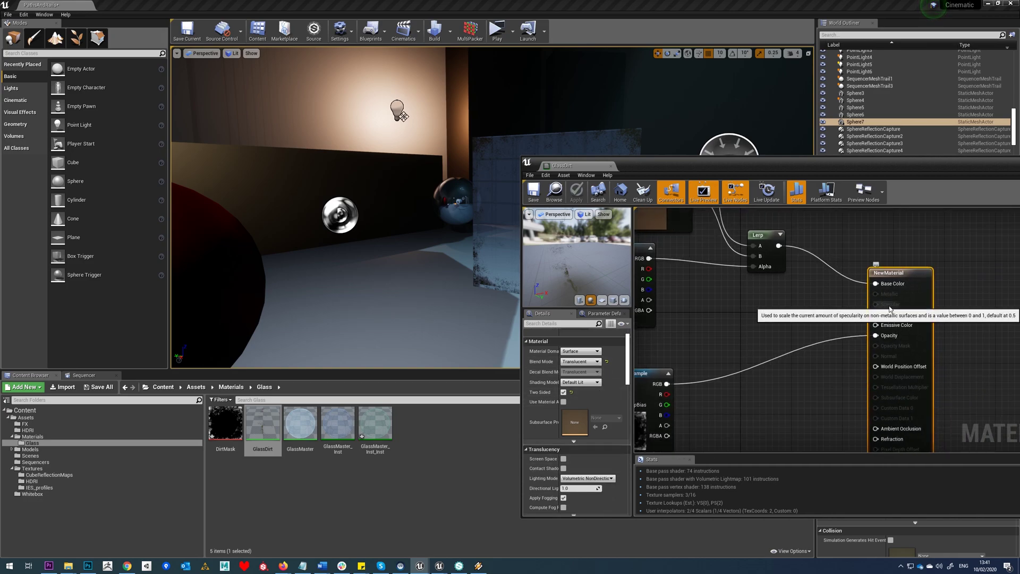
{"action": "left_click", "coordinate": [610, 478]}
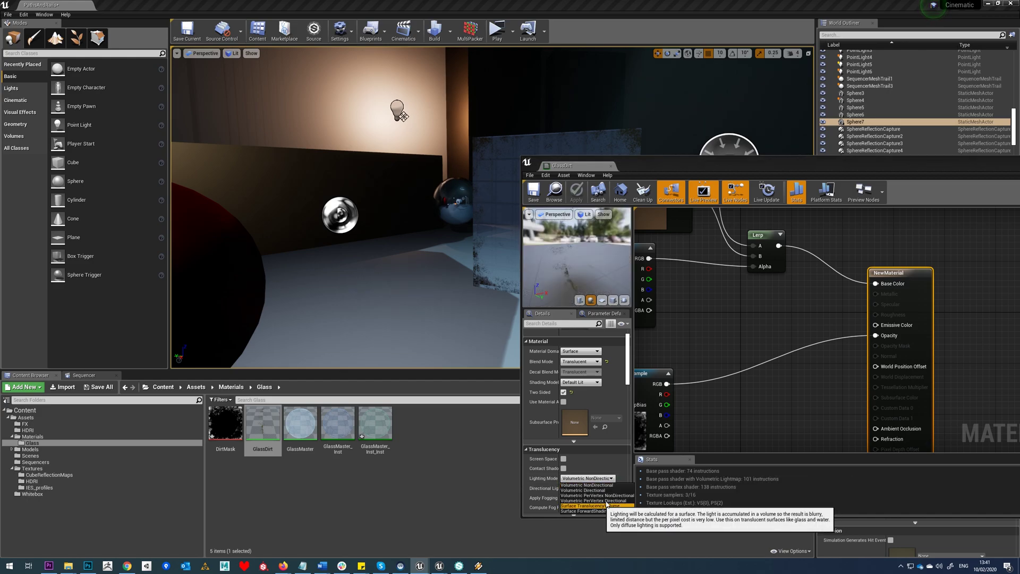
{"action": "left_click", "coordinate": [590, 505]}
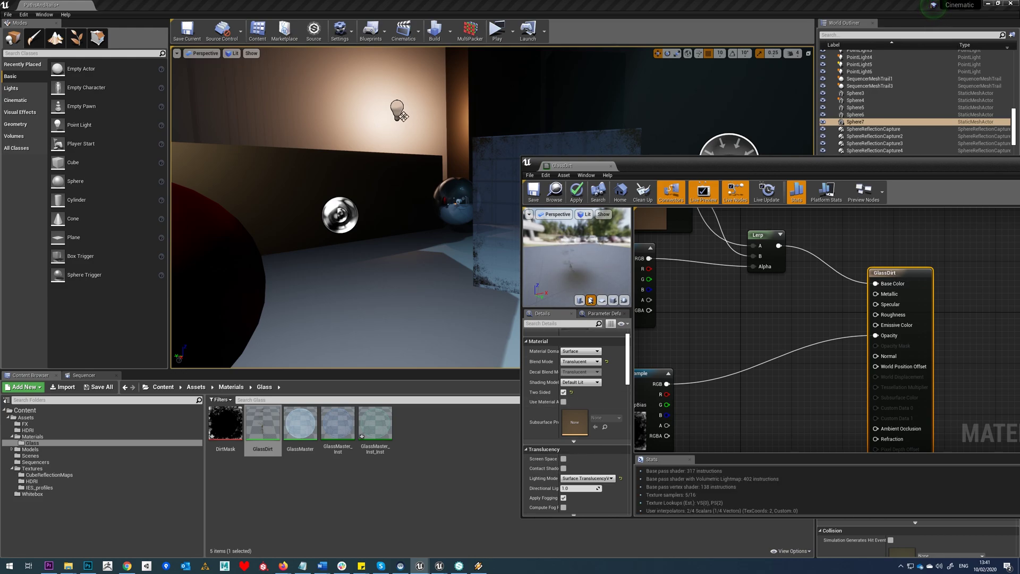
{"action": "left_click", "coordinate": [533, 192]}
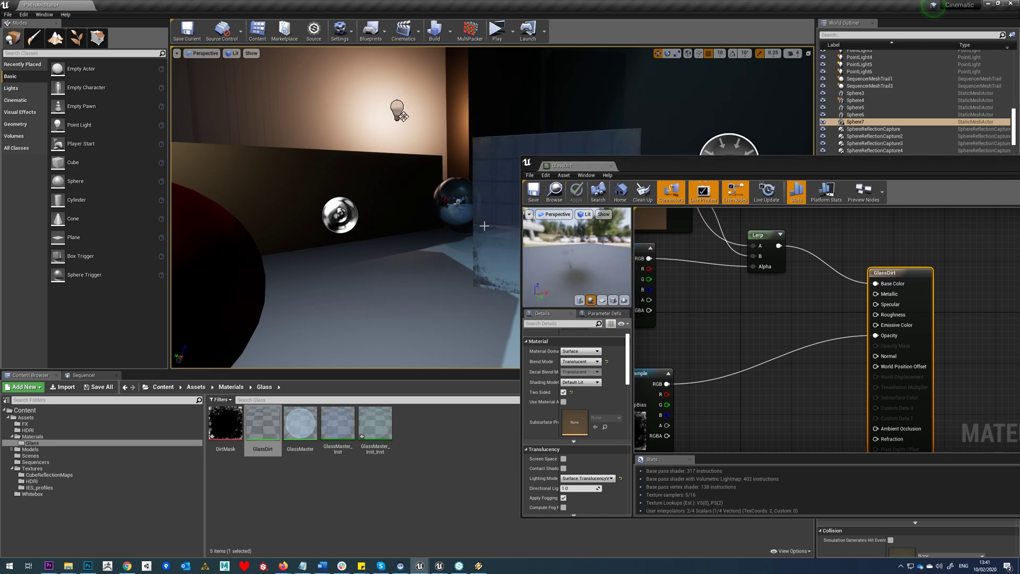
{"action": "right_click_drag", "start_coordinate": [503, 224], "coordinate": [481, 276]}
{"action": "scroll", "coordinate": [490, 234], "scroll_direction": "up", "scroll_amount": 4}
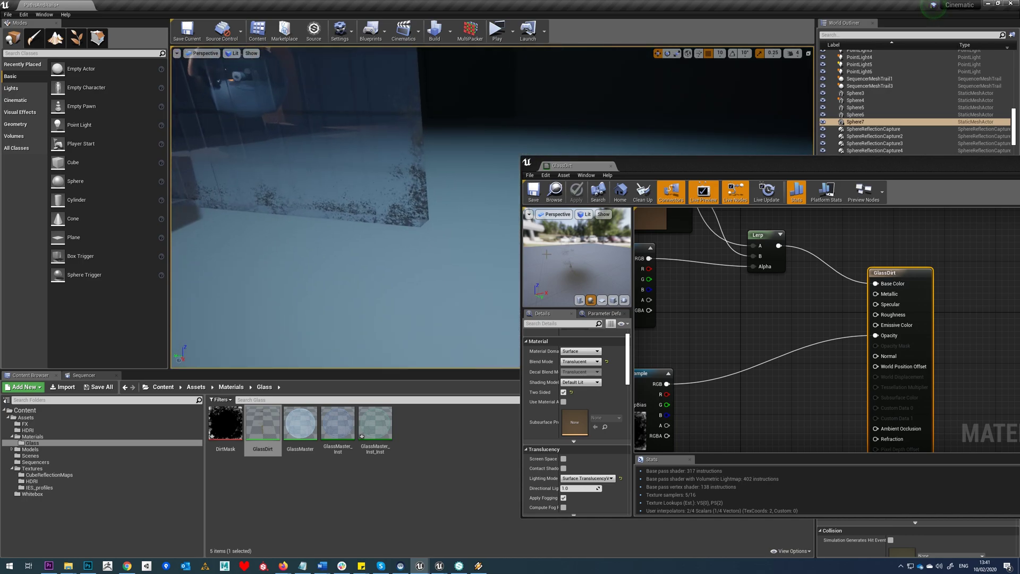
Compare GlassDirt's available inputs under Volumetric NonDirectional lighting, return the mode to Surface TranslucencyVolume, and save
{"action": "right_click_drag", "start_coordinate": [755, 335], "coordinate": [798, 305]}
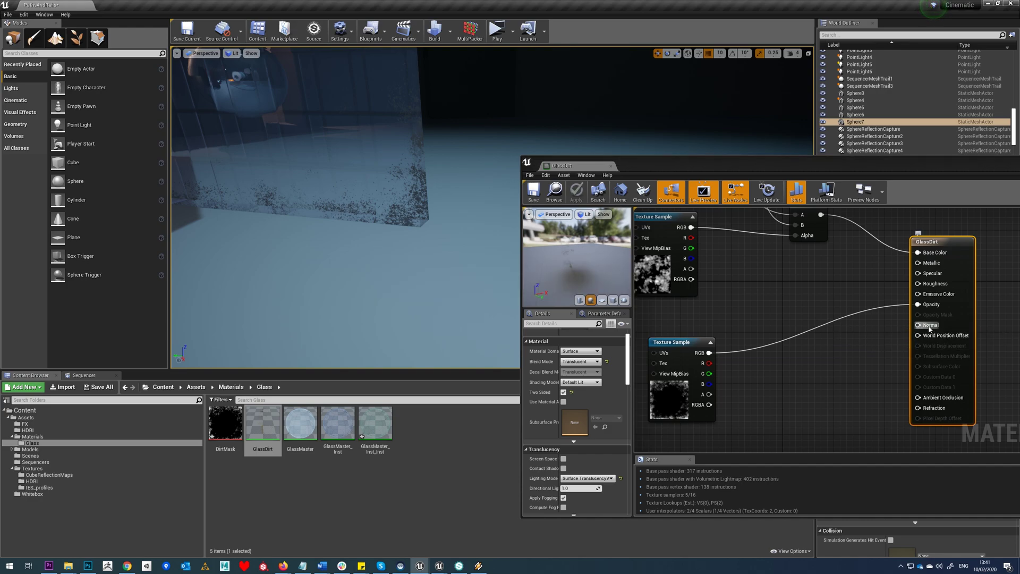
{"action": "left_click", "coordinate": [587, 478]}
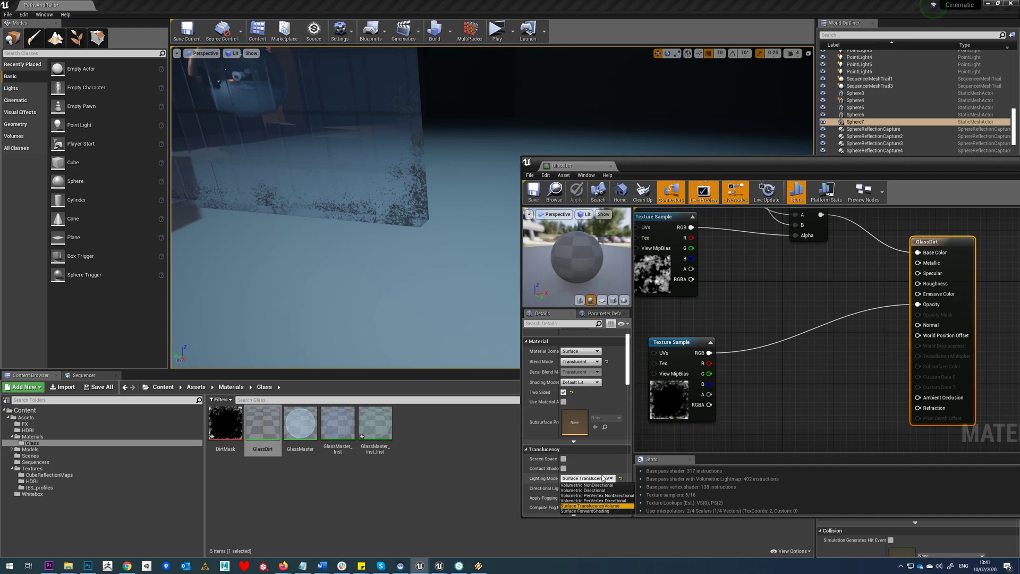
{"action": "left_click", "coordinate": [585, 486]}
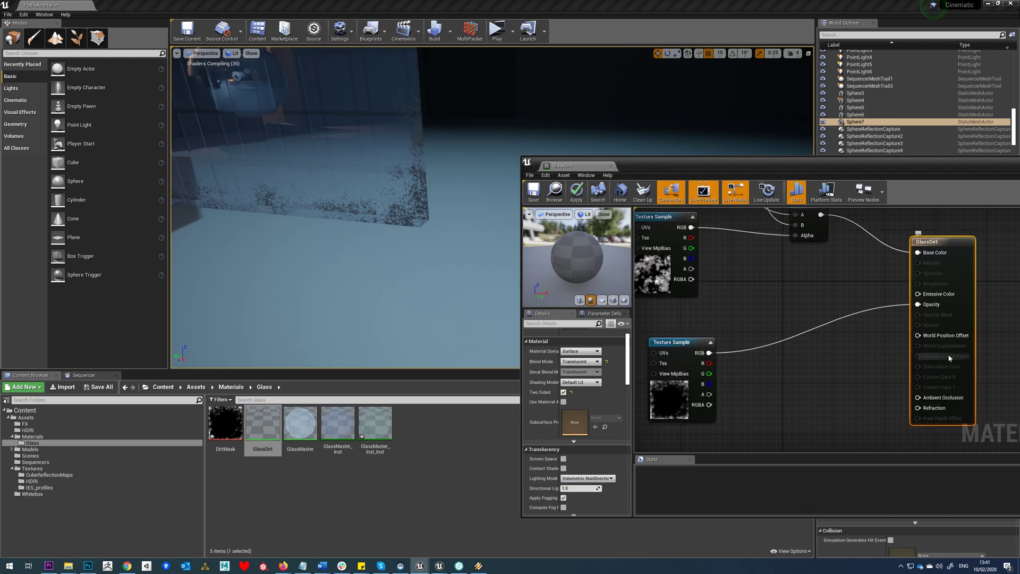
{"action": "left_click", "coordinate": [603, 480]}
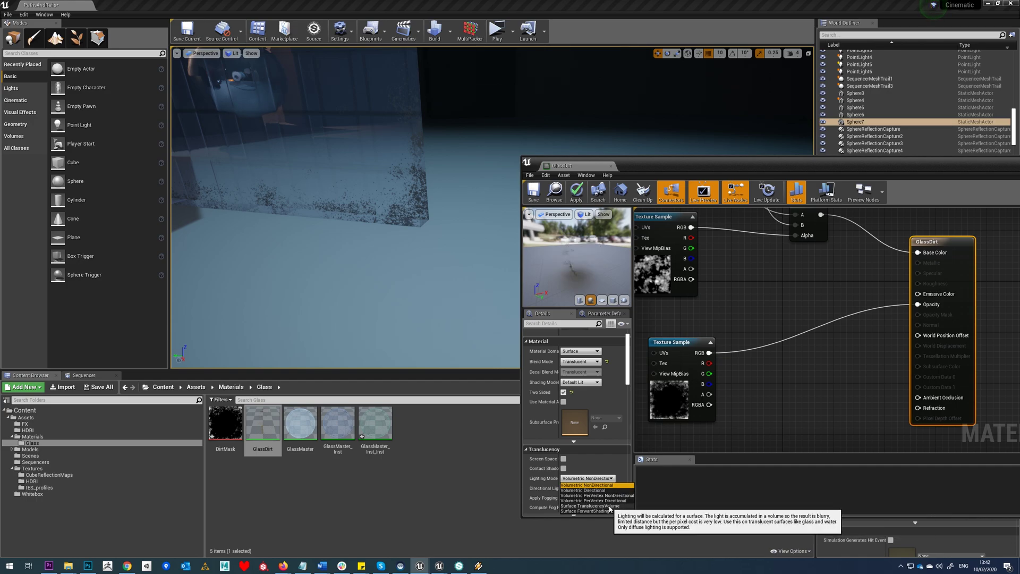
{"action": "left_click", "coordinate": [609, 506]}
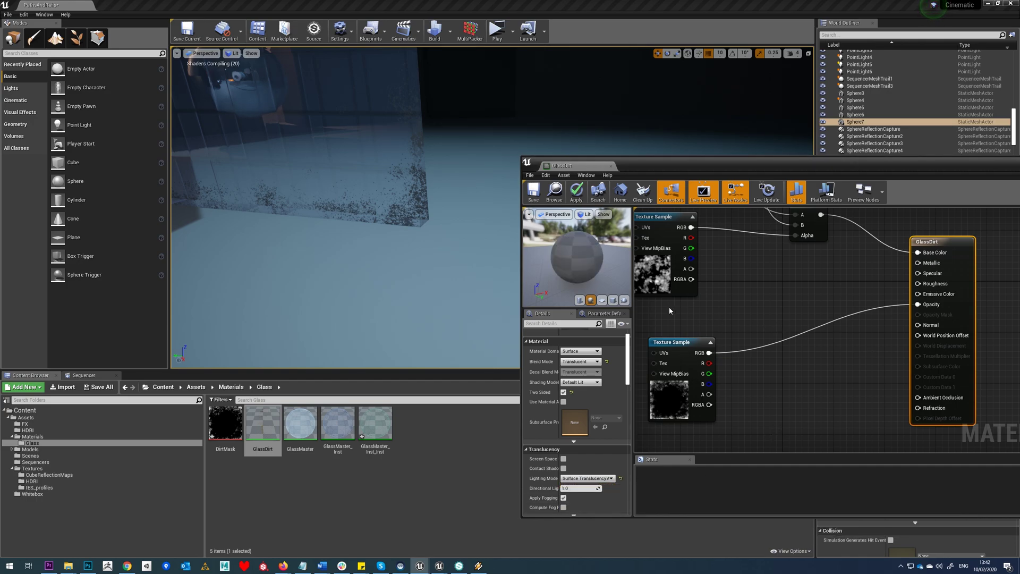
{"action": "left_click", "coordinate": [534, 192]}
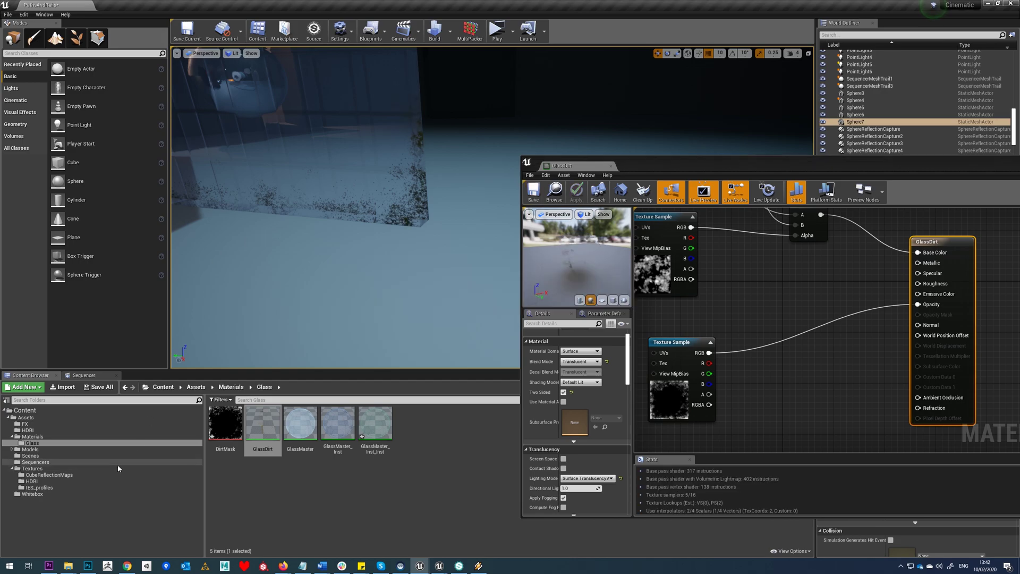
Add the Bitmap2Material_3_Normal texture to GlassDirt's Normal input and place its sample beside the opacity texture sample
{"action": "left_click", "coordinate": [33, 468]}
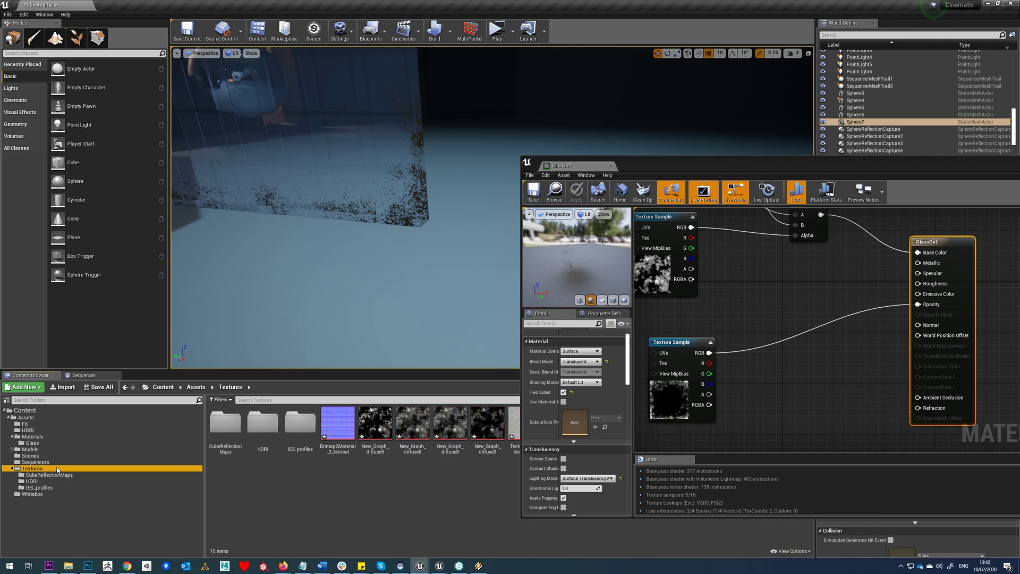
{"action": "left_click_drag", "start_coordinate": [356, 435], "coordinate": [918, 325]}
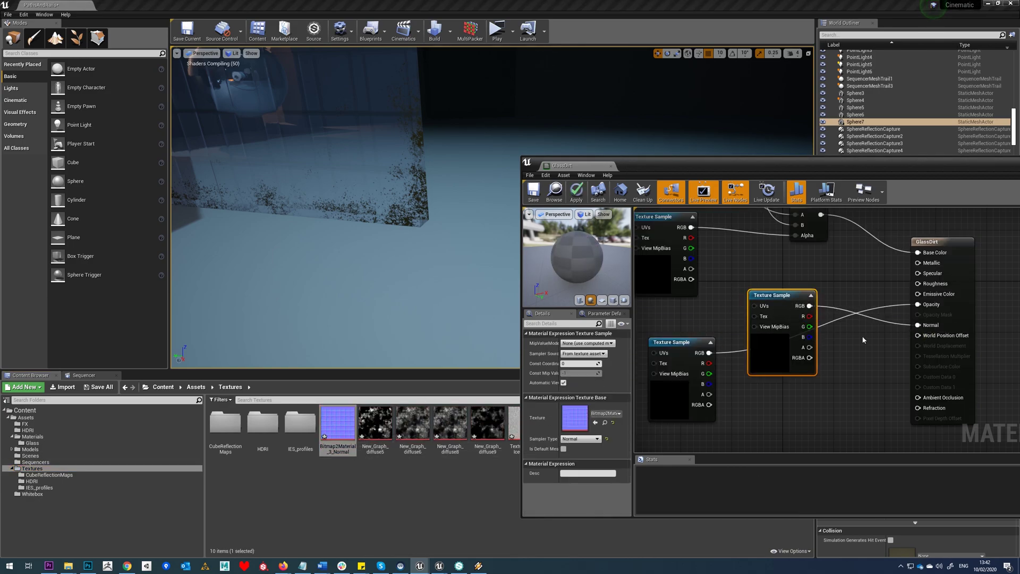
{"action": "right_click_drag", "start_coordinate": [779, 301], "coordinate": [793, 378]}
{"action": "left_click_drag", "start_coordinate": [793, 378], "coordinate": [821, 427]}
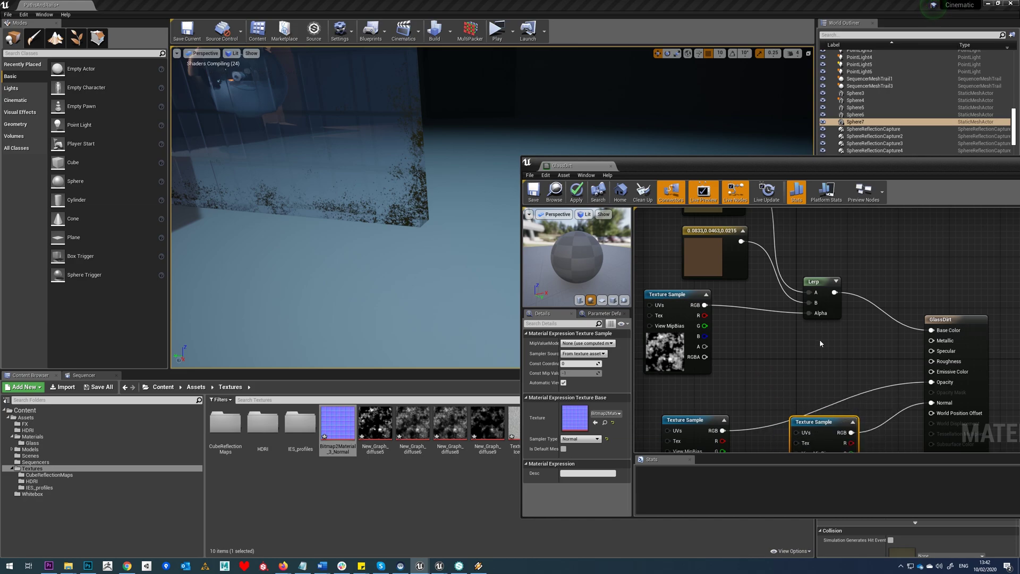
Add three constants of 0 for GlassDirt's Metallic, Specular and Roughness inputs, save the material, and check the panel
{"action": "left_click", "coordinate": [800, 330]}
{"action": "left_click", "coordinate": [805, 369]}
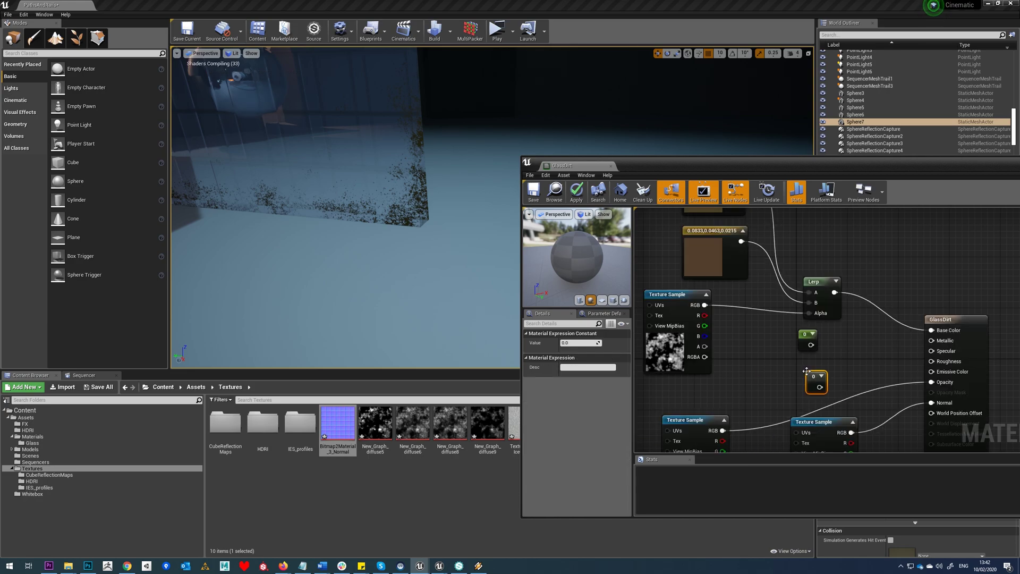
{"action": "left_click", "coordinate": [789, 401]}
{"action": "left_click_drag", "start_coordinate": [814, 378], "coordinate": [785, 361]}
{"action": "left_click_drag", "start_coordinate": [797, 405], "coordinate": [806, 386]}
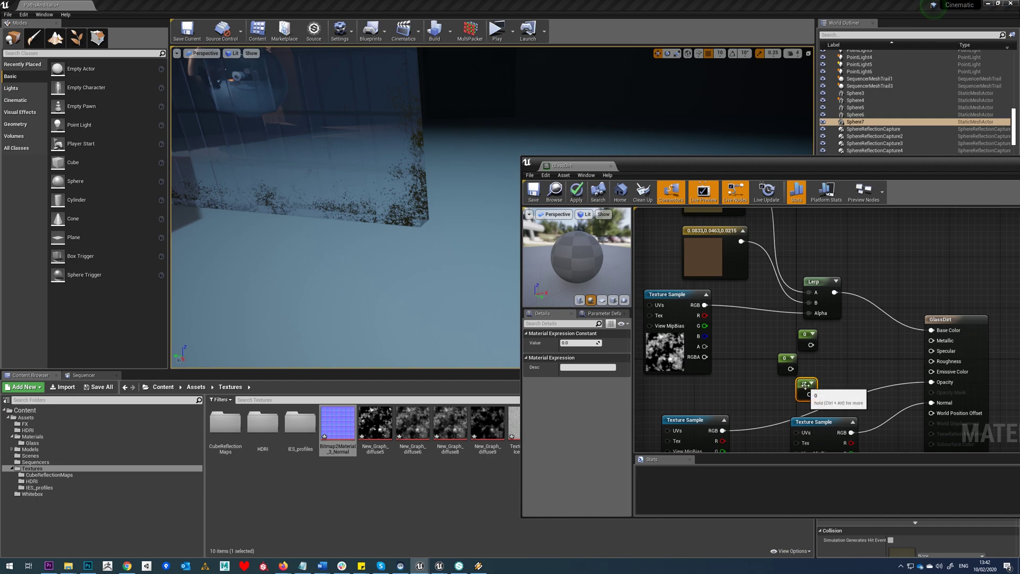
{"action": "left_click_drag", "start_coordinate": [811, 345], "coordinate": [932, 341]}
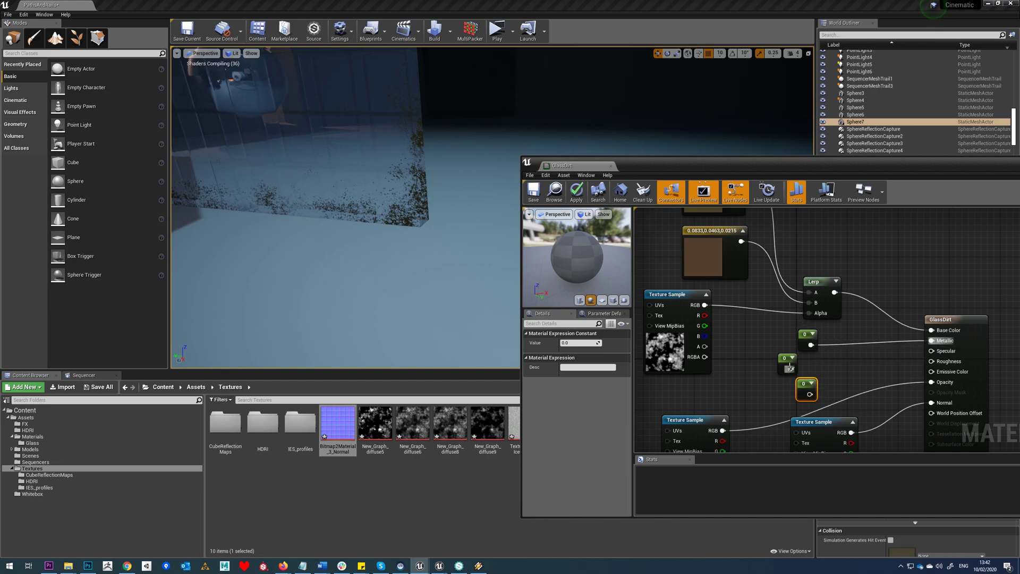
{"action": "left_click_drag", "start_coordinate": [790, 368], "coordinate": [931, 350]}
{"action": "left_click_drag", "start_coordinate": [810, 394], "coordinate": [932, 361]}
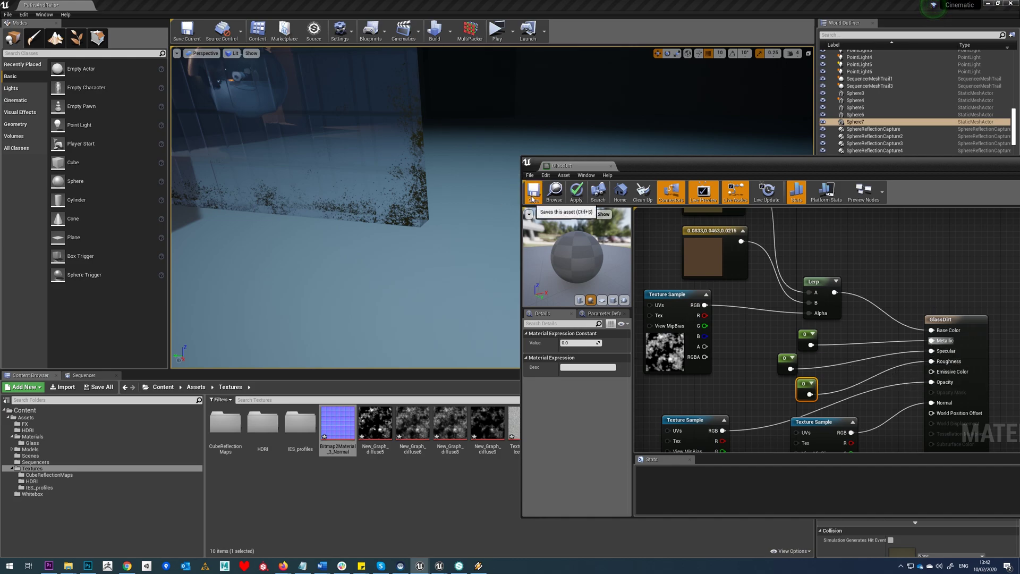
{"action": "key", "text": "ctrl+s"}
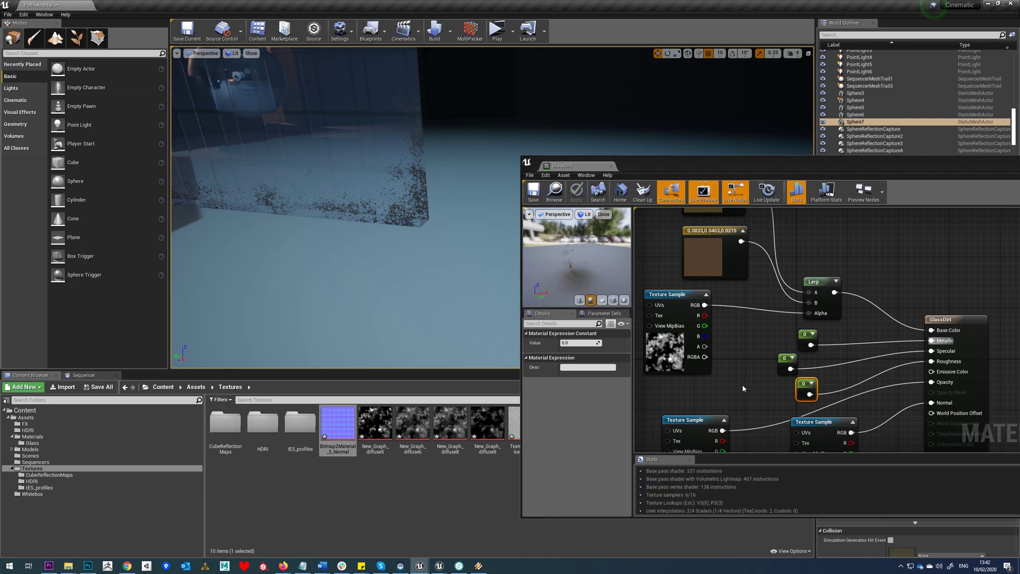
{"action": "right_click_drag", "start_coordinate": [431, 276], "coordinate": [393, 228]}
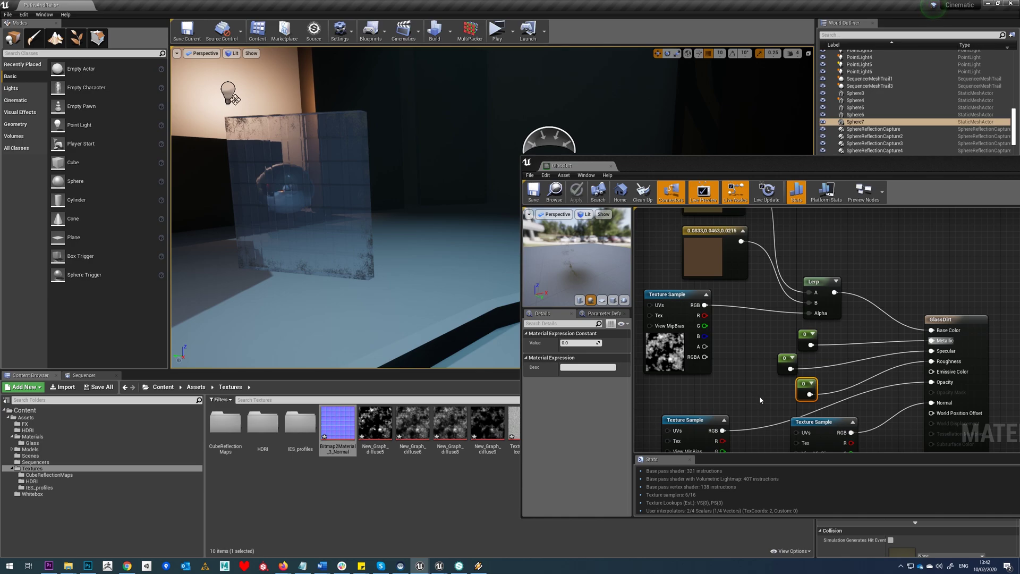
Feed a constant of 200 into GlassDirt's Emissive Color, save the material, and check the glow on the panel
{"action": "left_click", "coordinate": [760, 397]}
{"action": "left_click", "coordinate": [756, 394]}
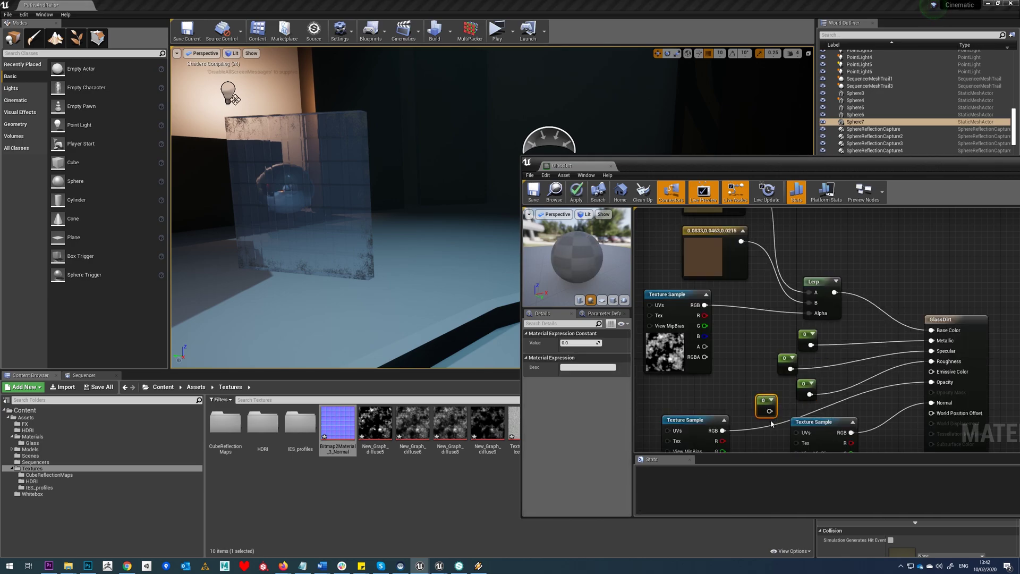
{"action": "left_click_drag", "start_coordinate": [769, 410], "coordinate": [932, 372]}
{"action": "left_click", "coordinate": [585, 343]}
{"action": "type", "text": "200"}
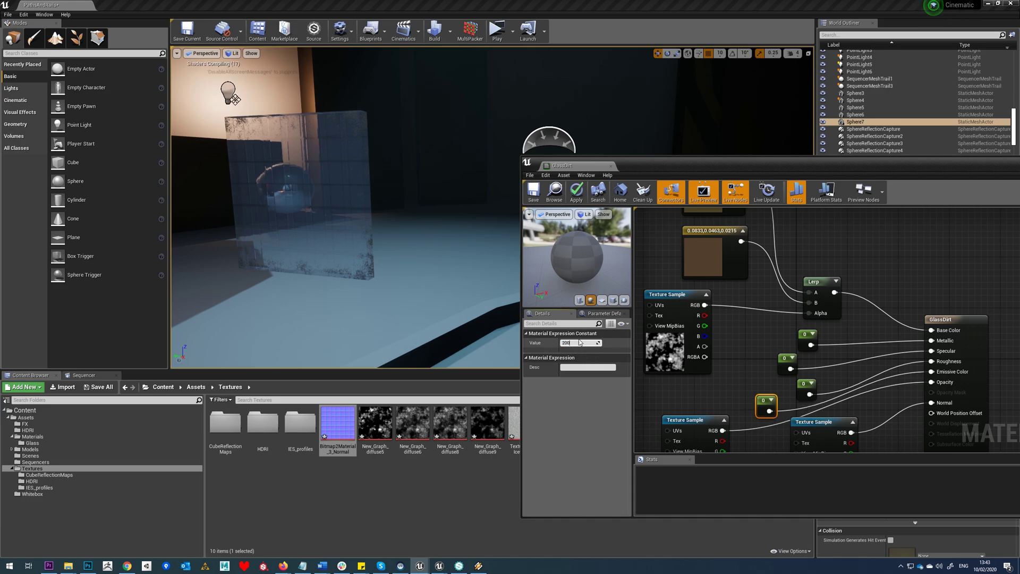
{"action": "key", "text": "Return"}
{"action": "left_click", "coordinate": [533, 190]}
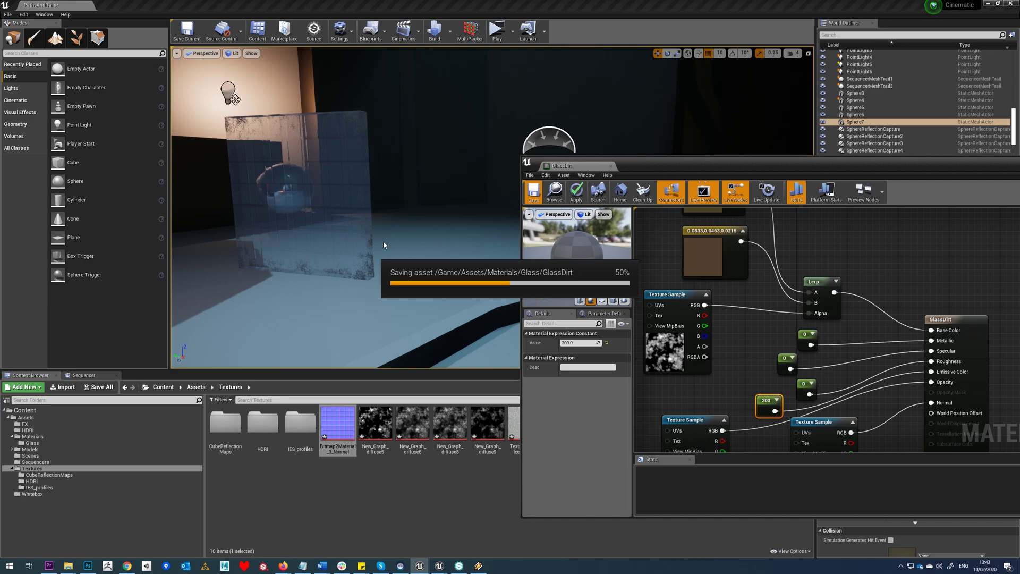
{"action": "right_click_drag", "start_coordinate": [383, 241], "coordinate": [405, 240]}
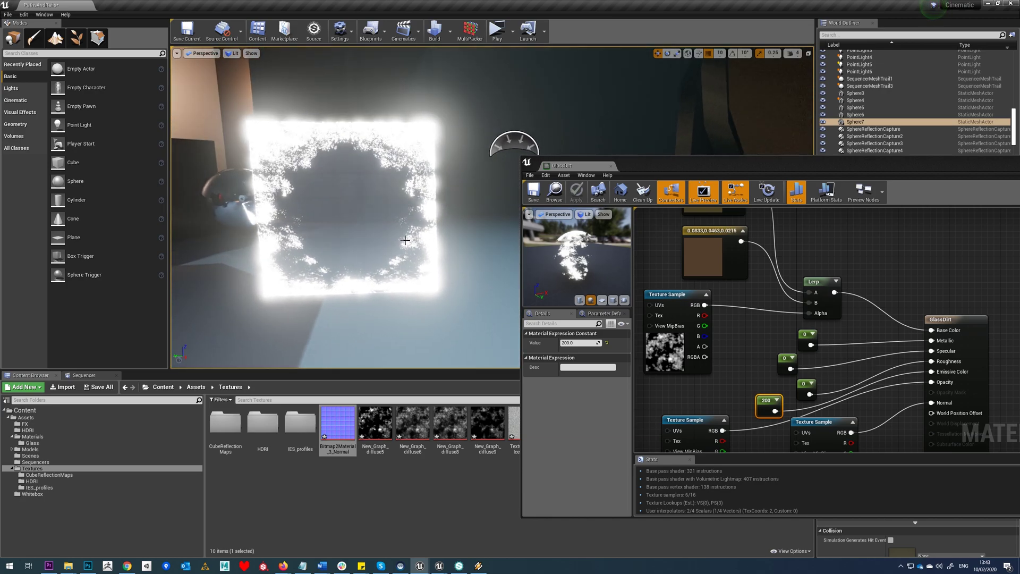